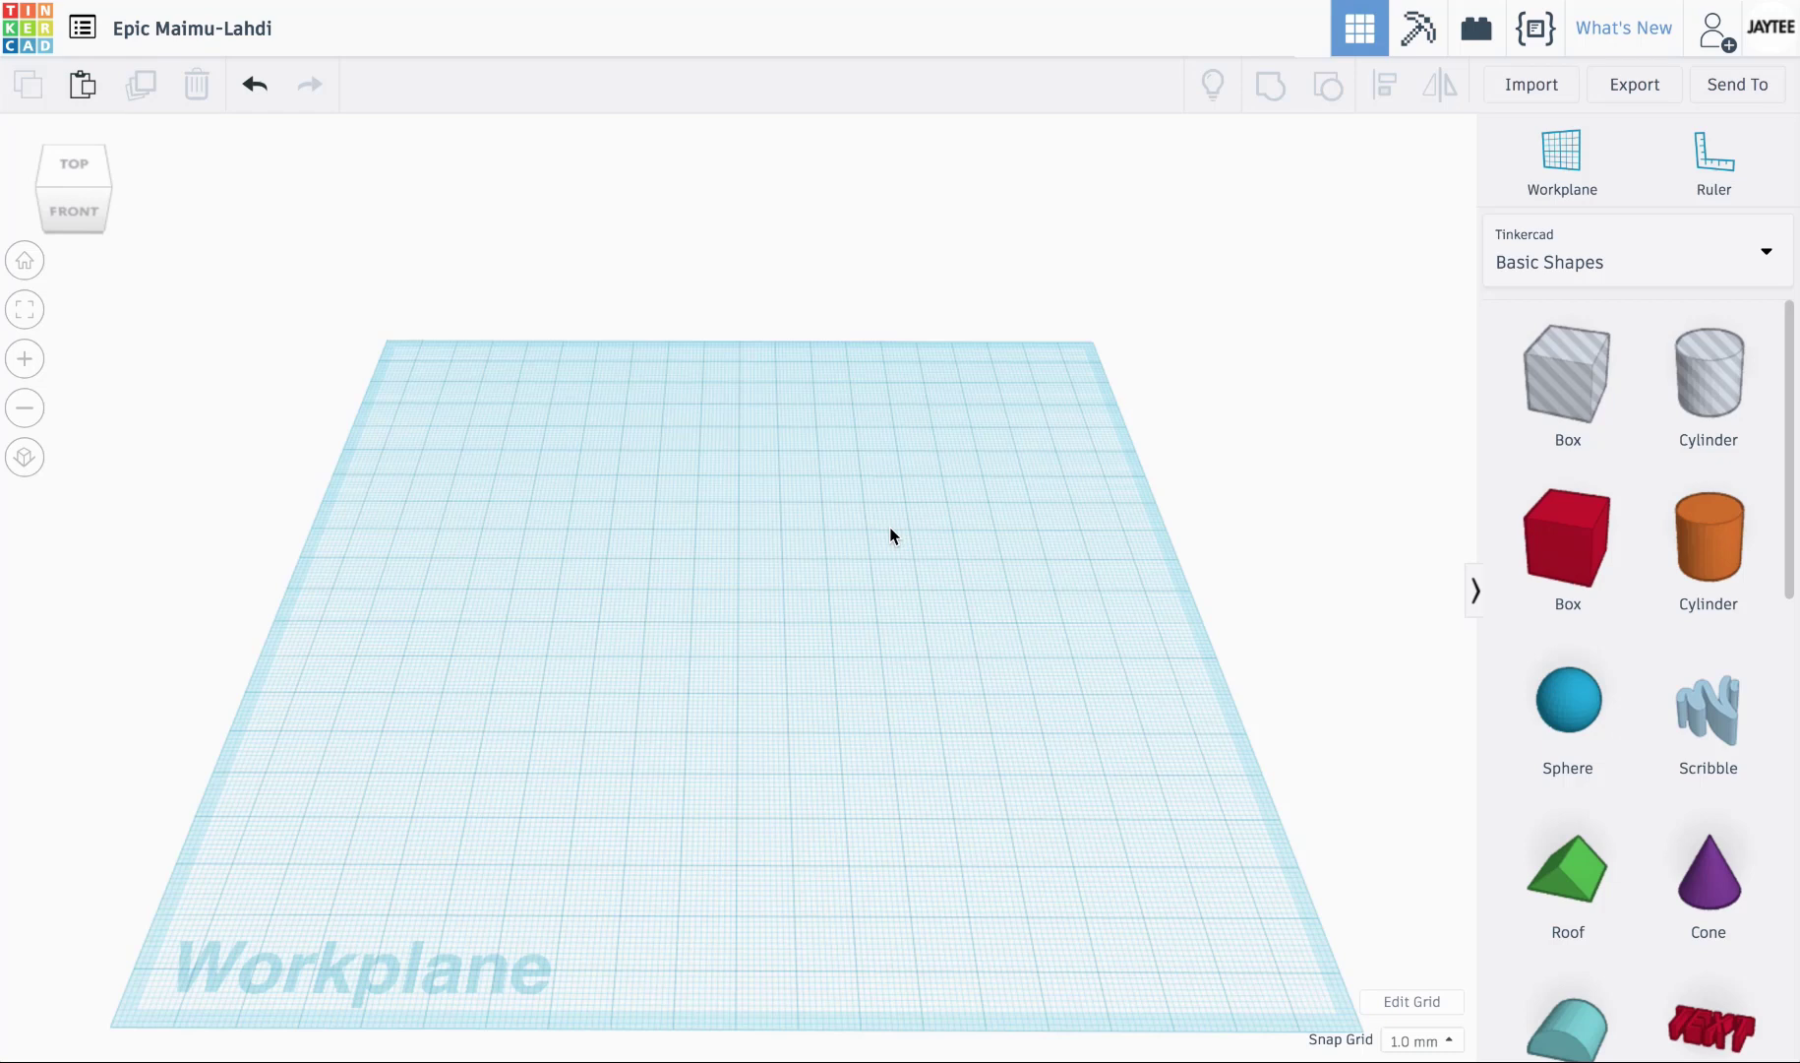
# Add two boxes to the workplane and colour the lower one orange.
pyautogui.moveTo(1586, 543); pyautogui.dragTo(1028, 639)
pyautogui.moveTo(1567, 536); pyautogui.dragTo(1160, 784)
pyautogui.click(1257, 234)
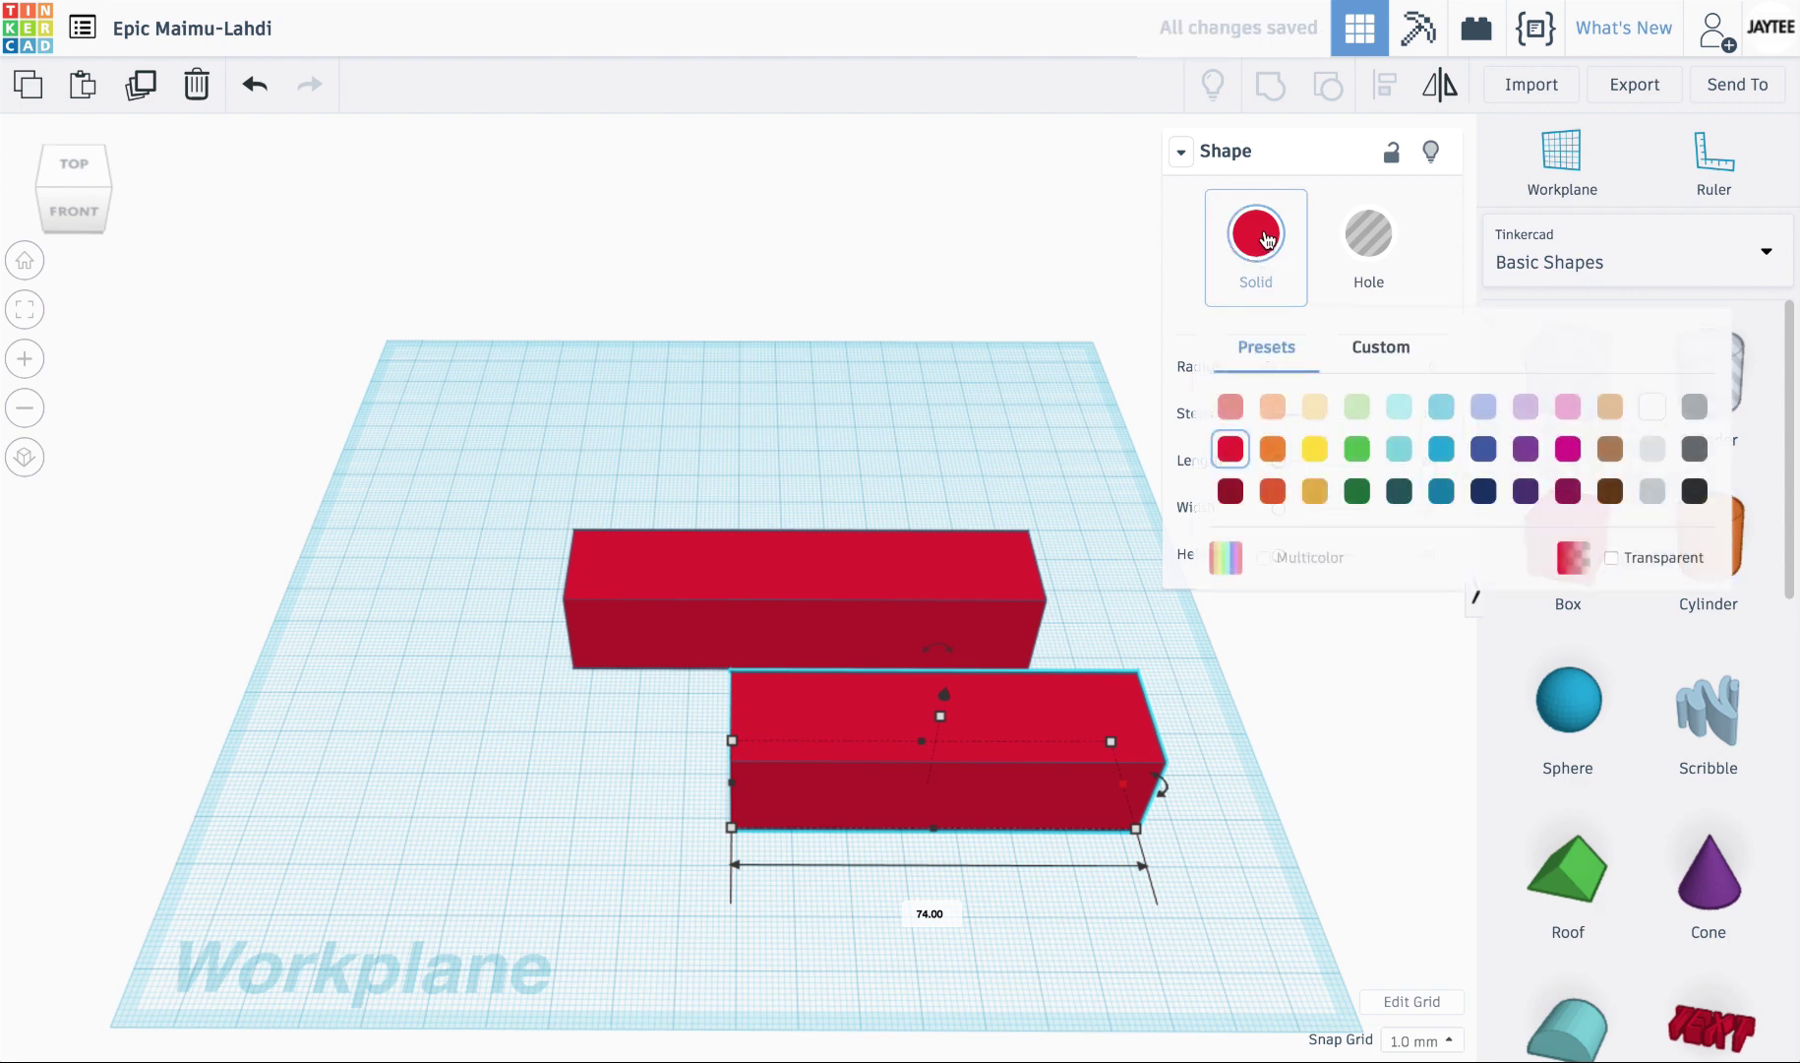
pyautogui.click(1273, 450)
# Flatten the long red box to a low height and set the orange box on it.
pyautogui.click(831, 592)
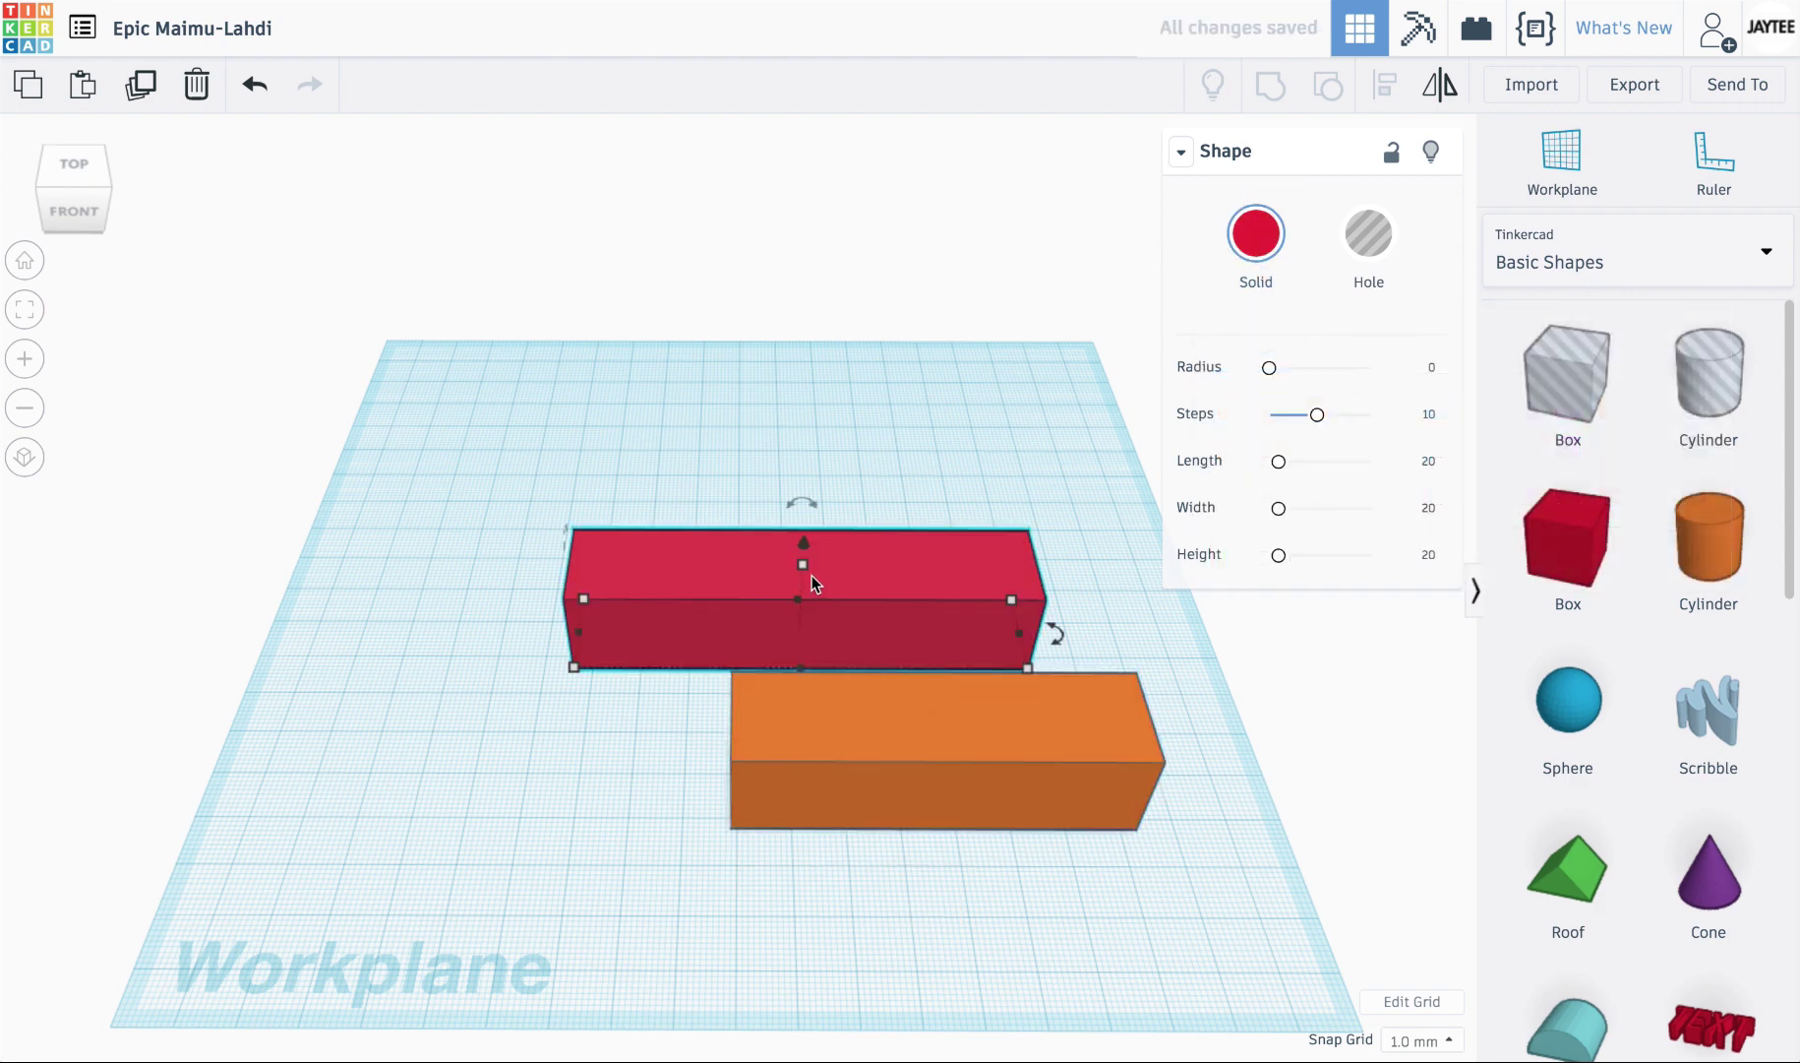
pyautogui.moveTo(802, 572); pyautogui.dragTo(804, 615)
pyautogui.moveTo(949, 687); pyautogui.dragTo(813, 547)
# Select both boxes and centre the orange box on the red base lengthwise and across.
pyautogui.click(714, 852)
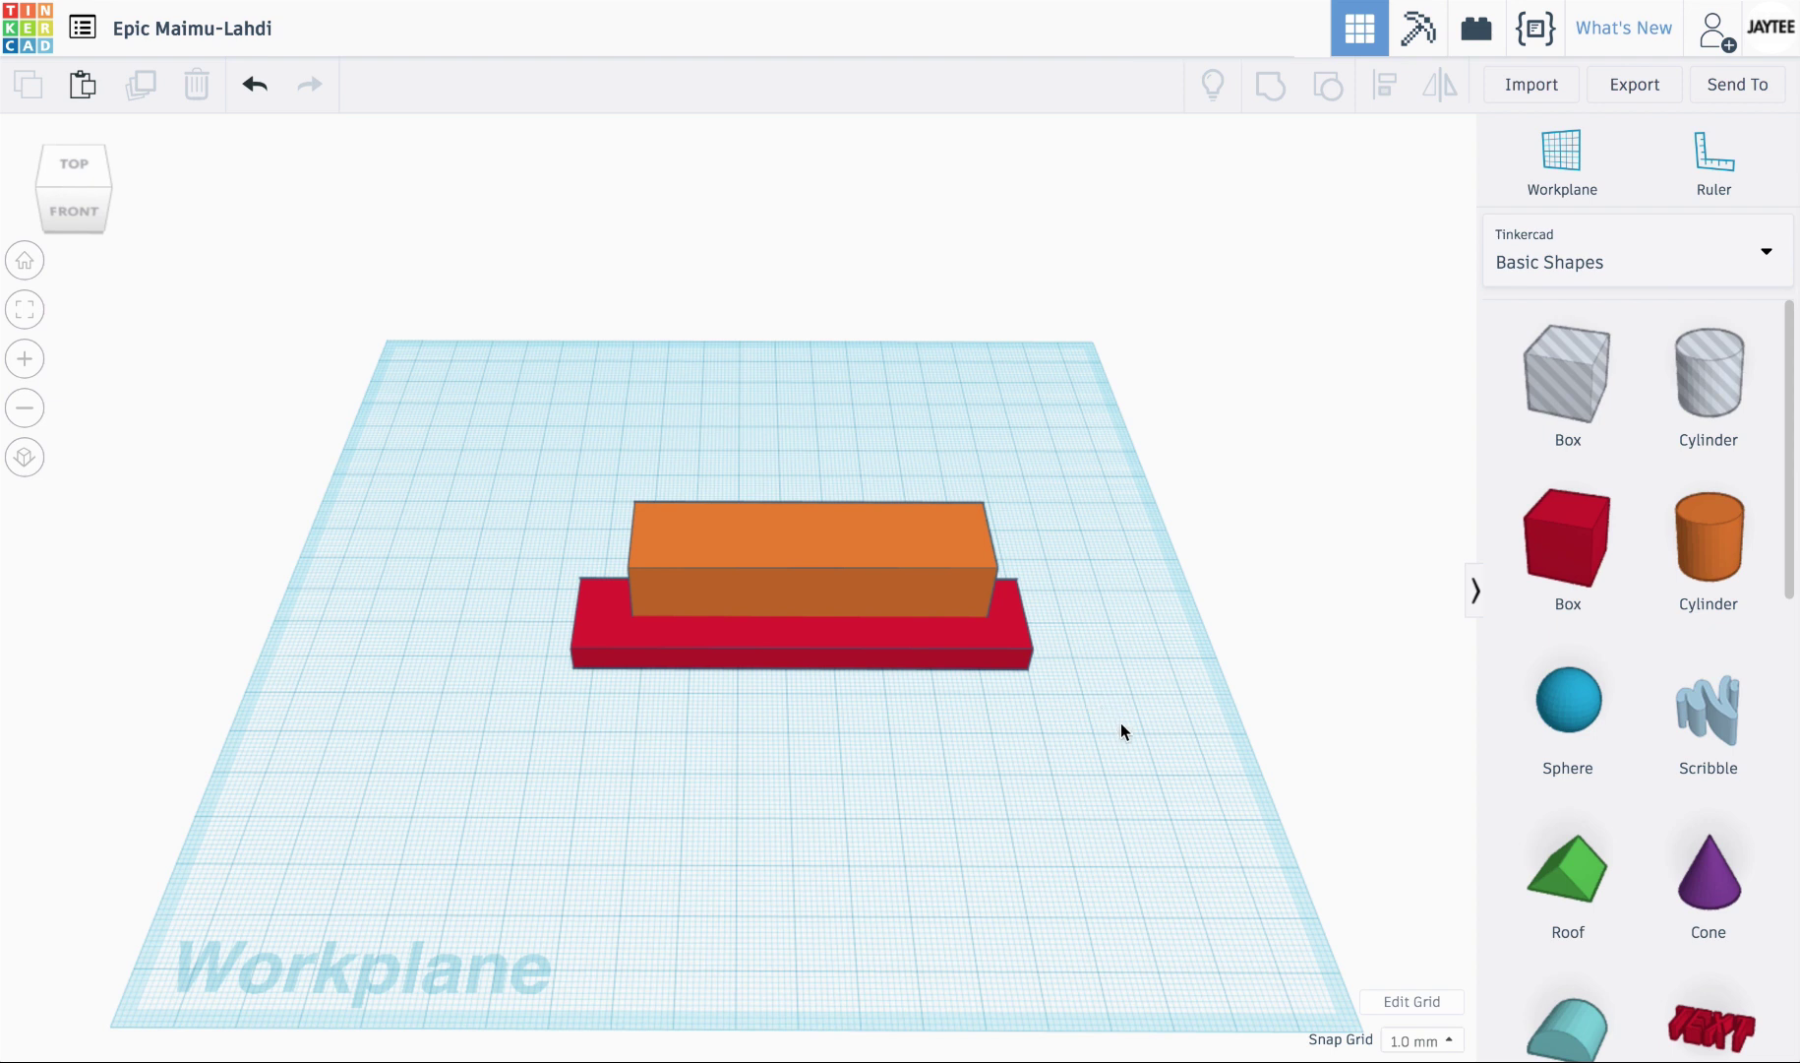
pyautogui.moveTo(1123, 732); pyautogui.dragTo(747, 449)
pyautogui.click(827, 711)
pyautogui.click(919, 526)
pyautogui.keyDown('shift'); pyautogui.click(926, 664); pyautogui.keyUp('shift')
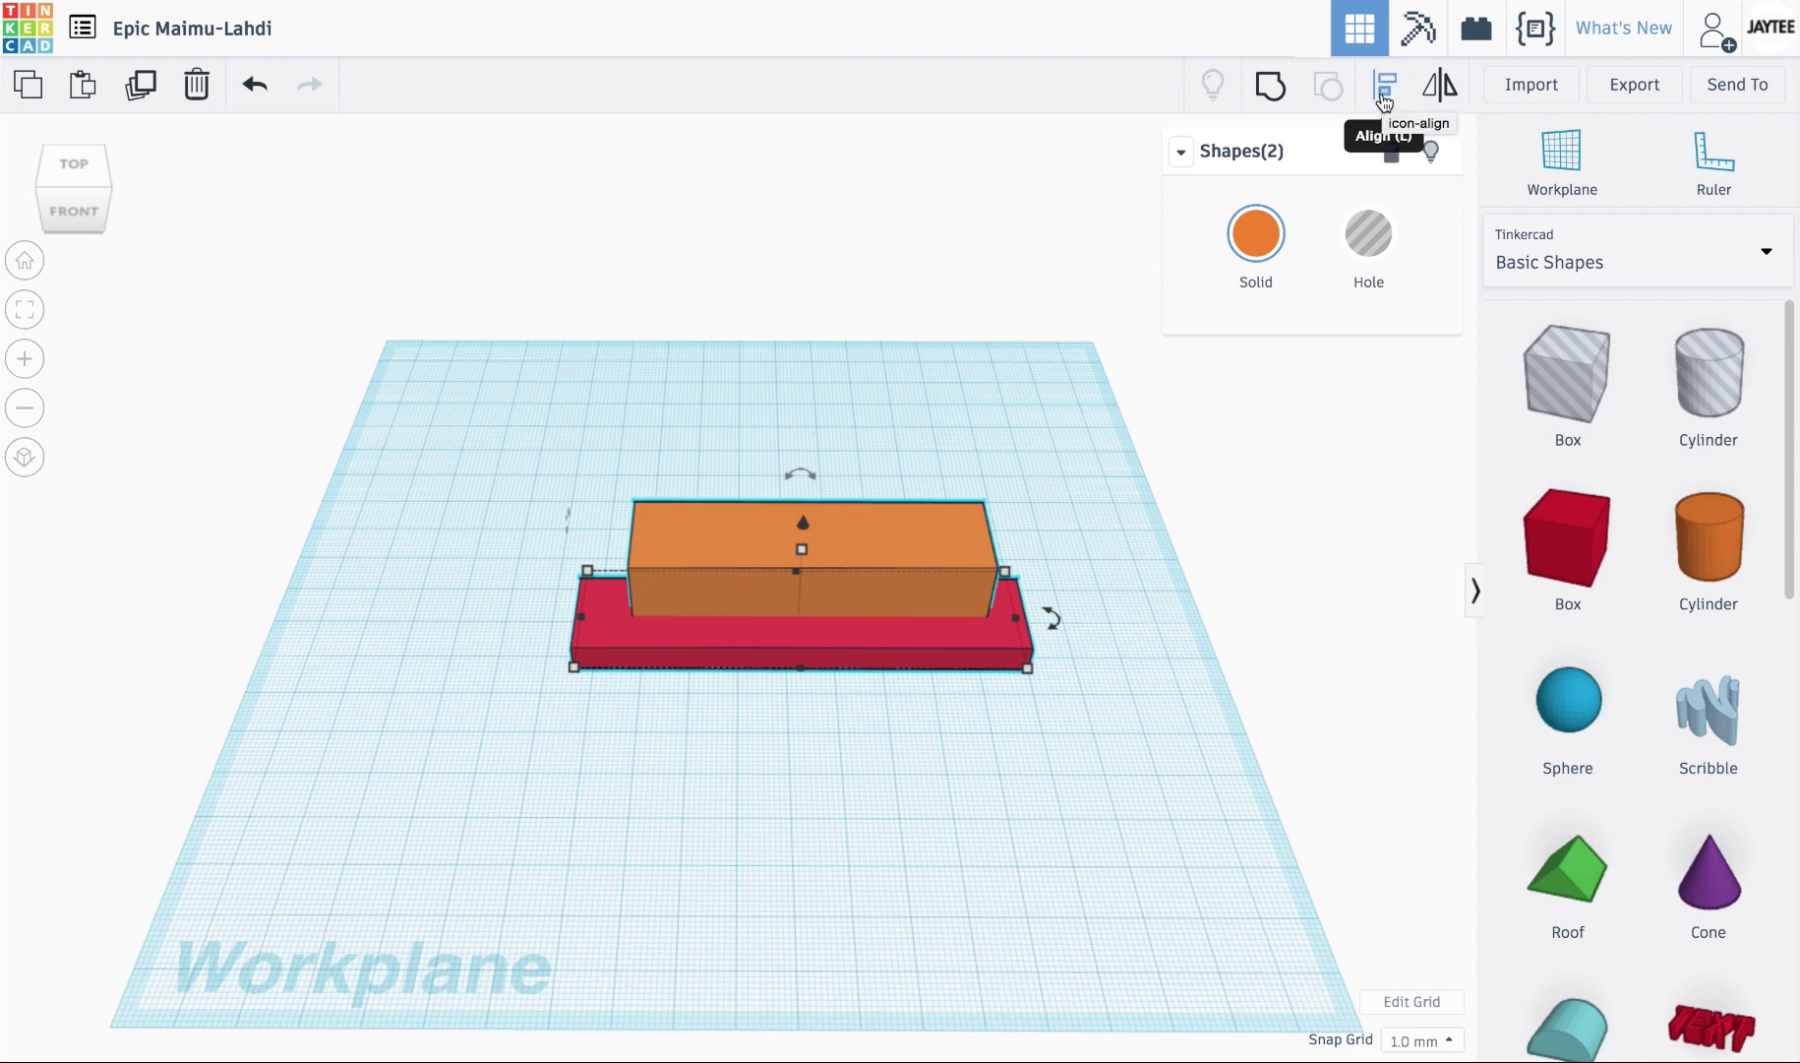
pyautogui.press('l')
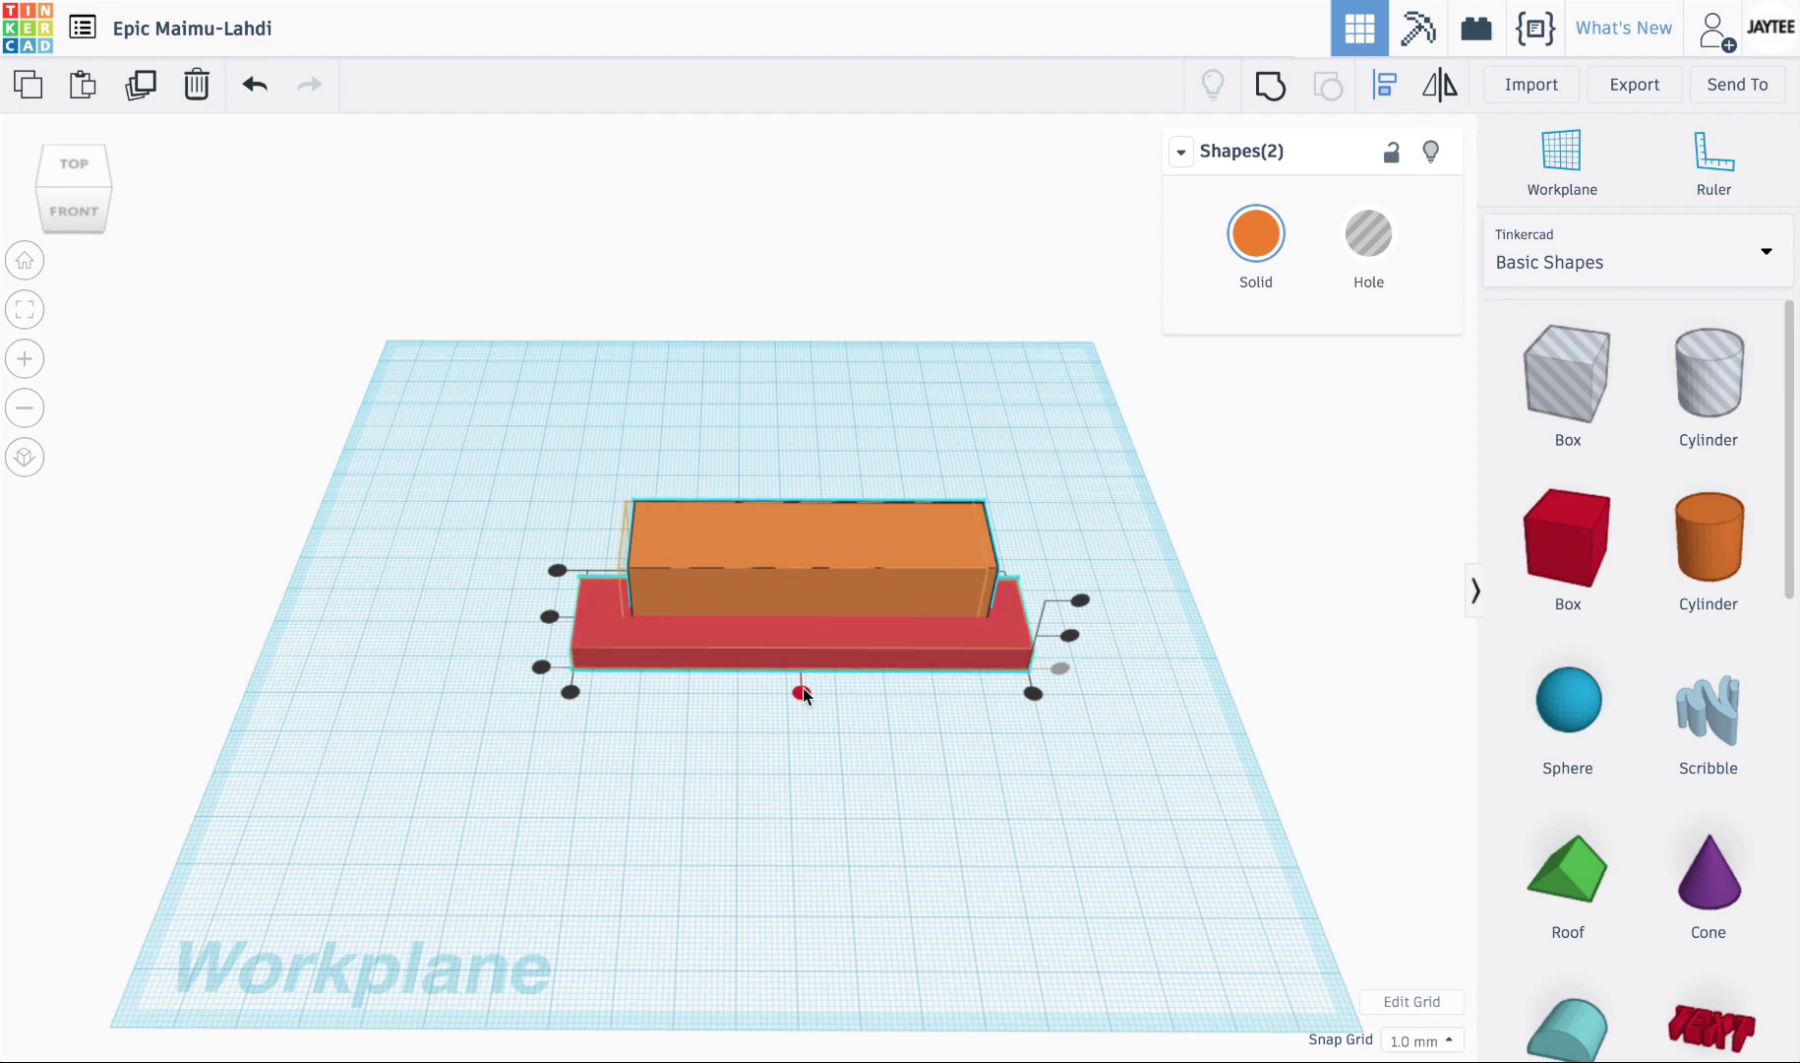
pyautogui.click(803, 690)
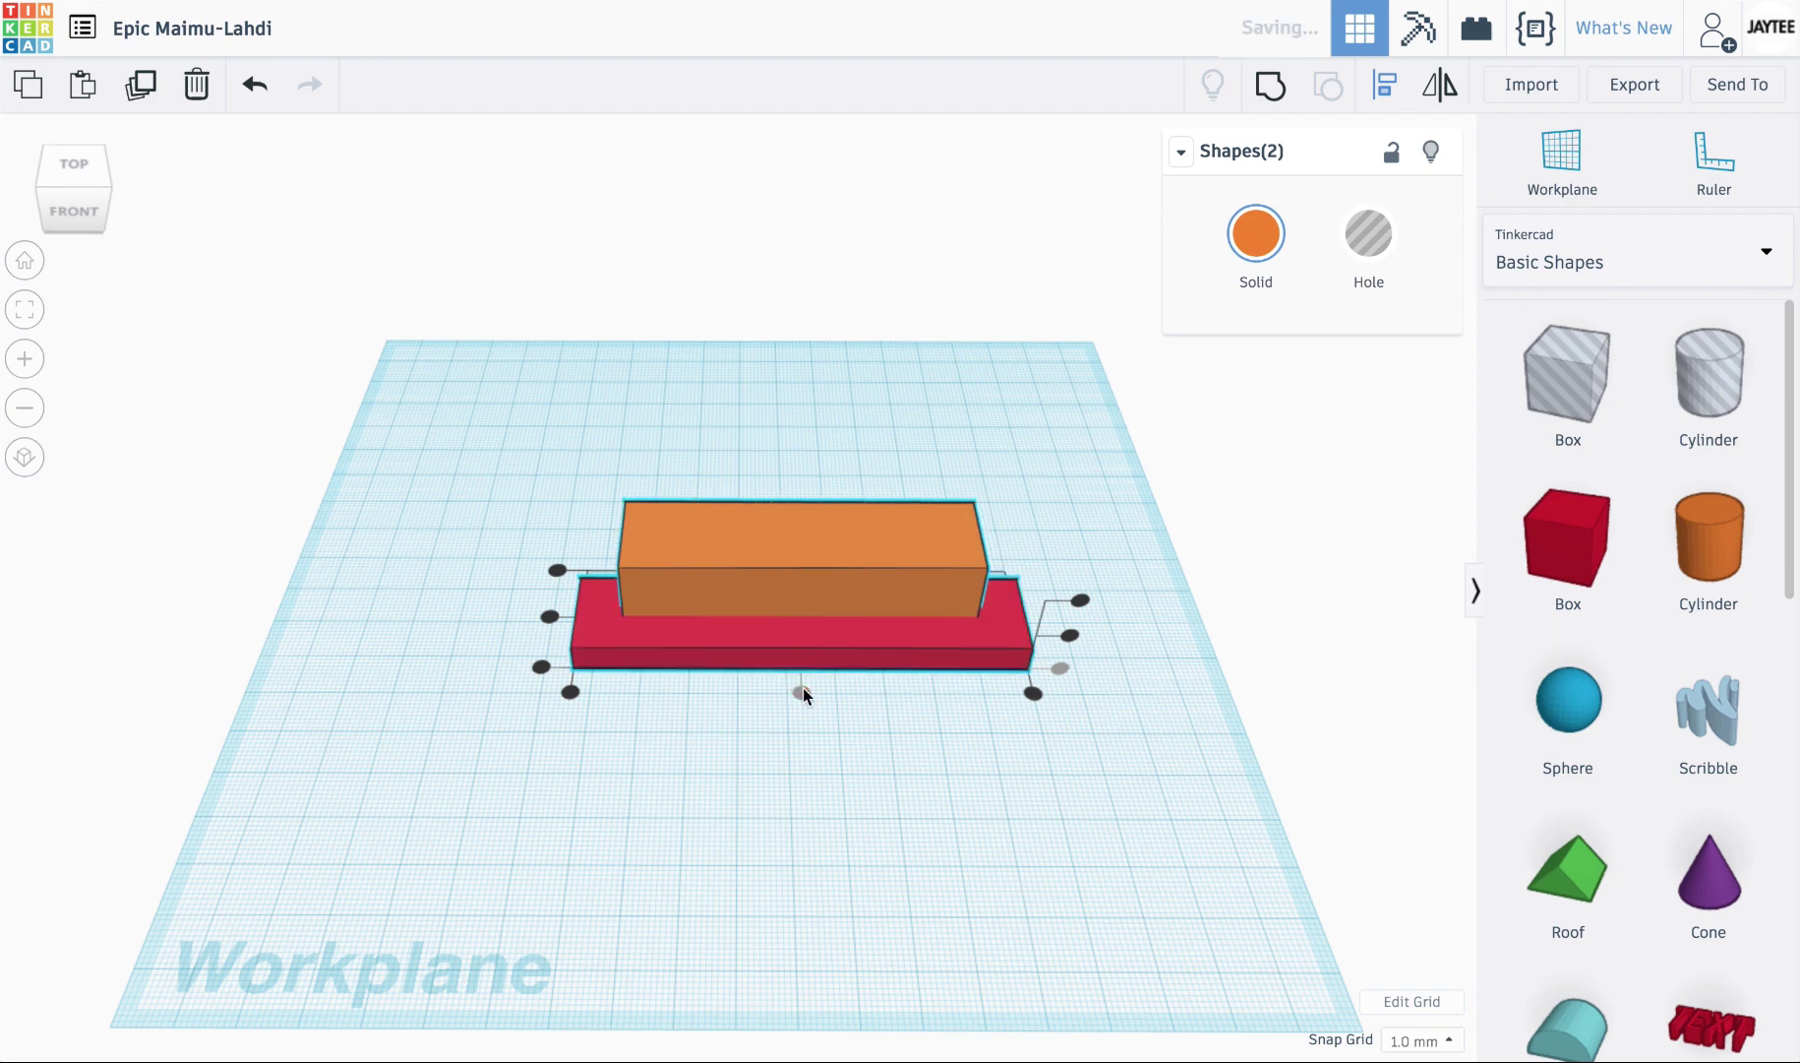
pyautogui.click(549, 617)
pyautogui.moveTo(493, 754)
pyautogui.mouseDown(button='right')
pyautogui.moveTo(932, 788)
pyautogui.moveTo(993, 599)
pyautogui.moveTo(964, 591)
pyautogui.moveTo(970, 630)
pyautogui.moveTo(583, 885)
pyautogui.moveTo(414, 804)
pyautogui.moveTo(511, 788)
pyautogui.moveTo(490, 784)
pyautogui.mouseUp(button='right')
# Slide the orange box left against the red bar.
pyautogui.click(869, 810)
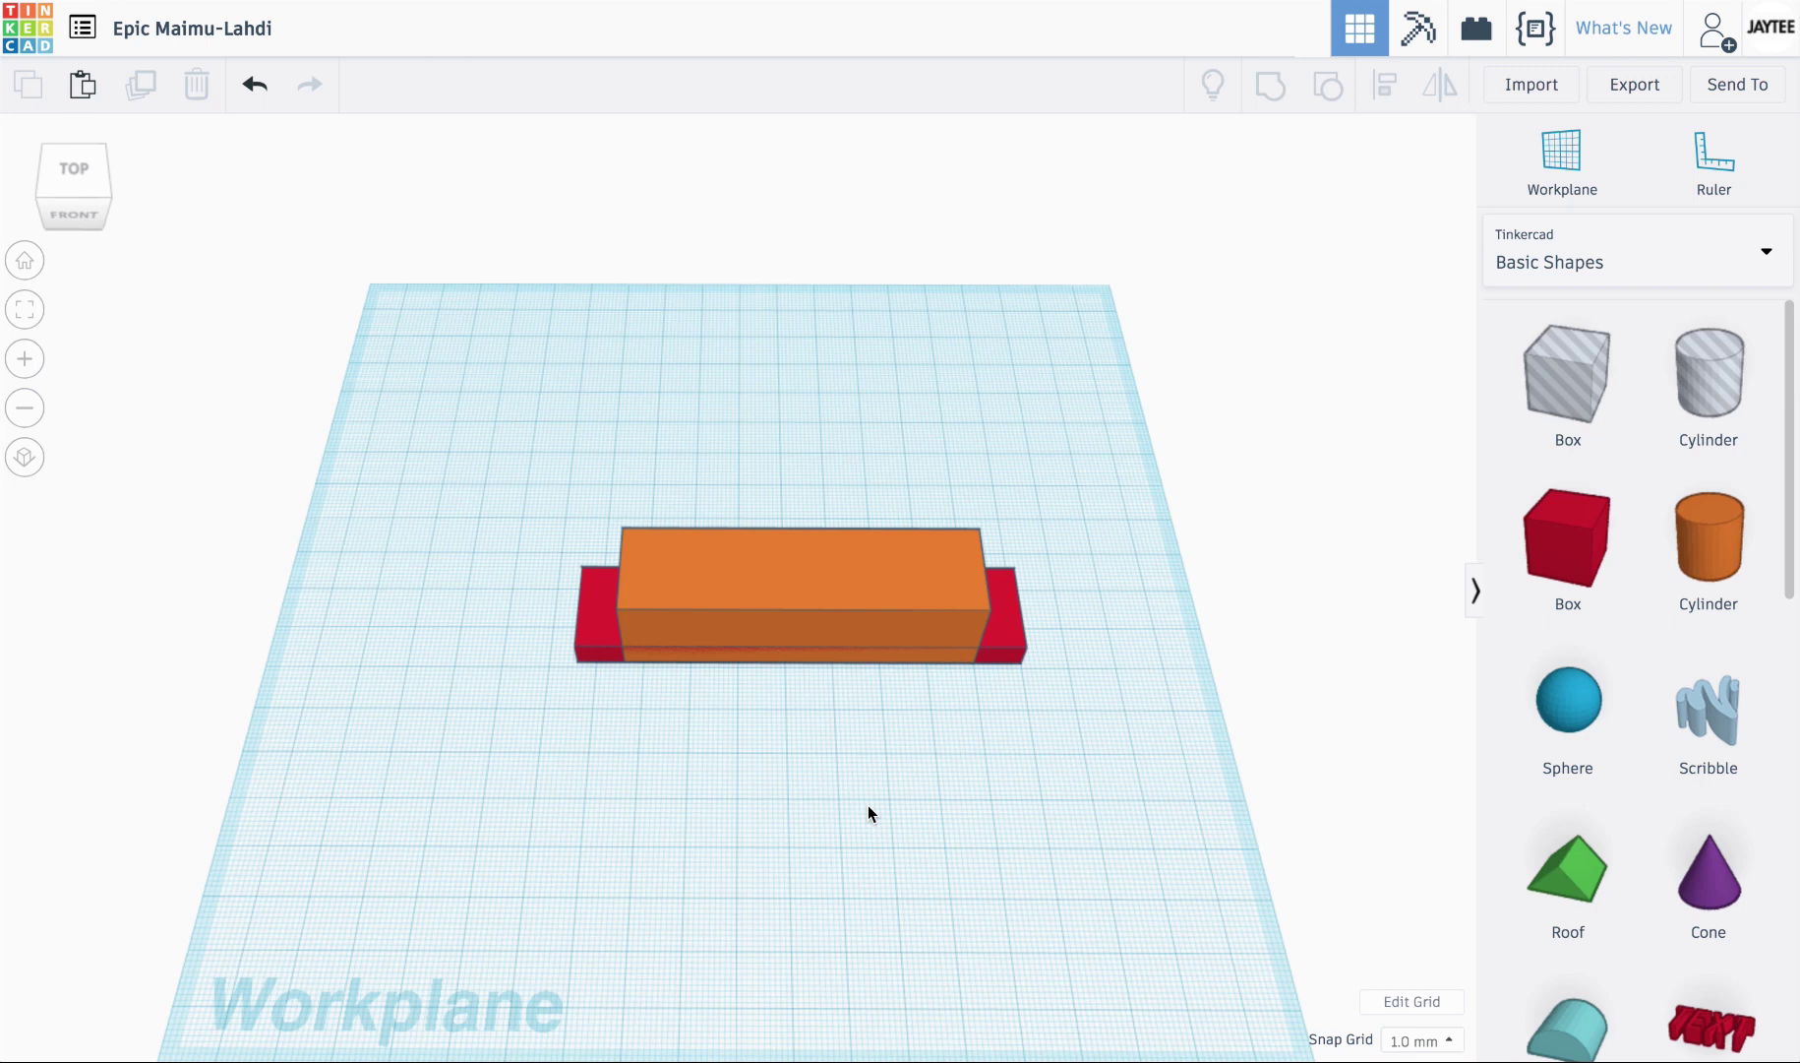
pyautogui.click(828, 590)
pyautogui.moveTo(829, 590); pyautogui.dragTo(501, 625)
# Re-centre the orange box on the red bar with Align, then shift it toward the back.
pyautogui.click(762, 844)
pyautogui.moveTo(974, 761); pyautogui.dragTo(340, 491)
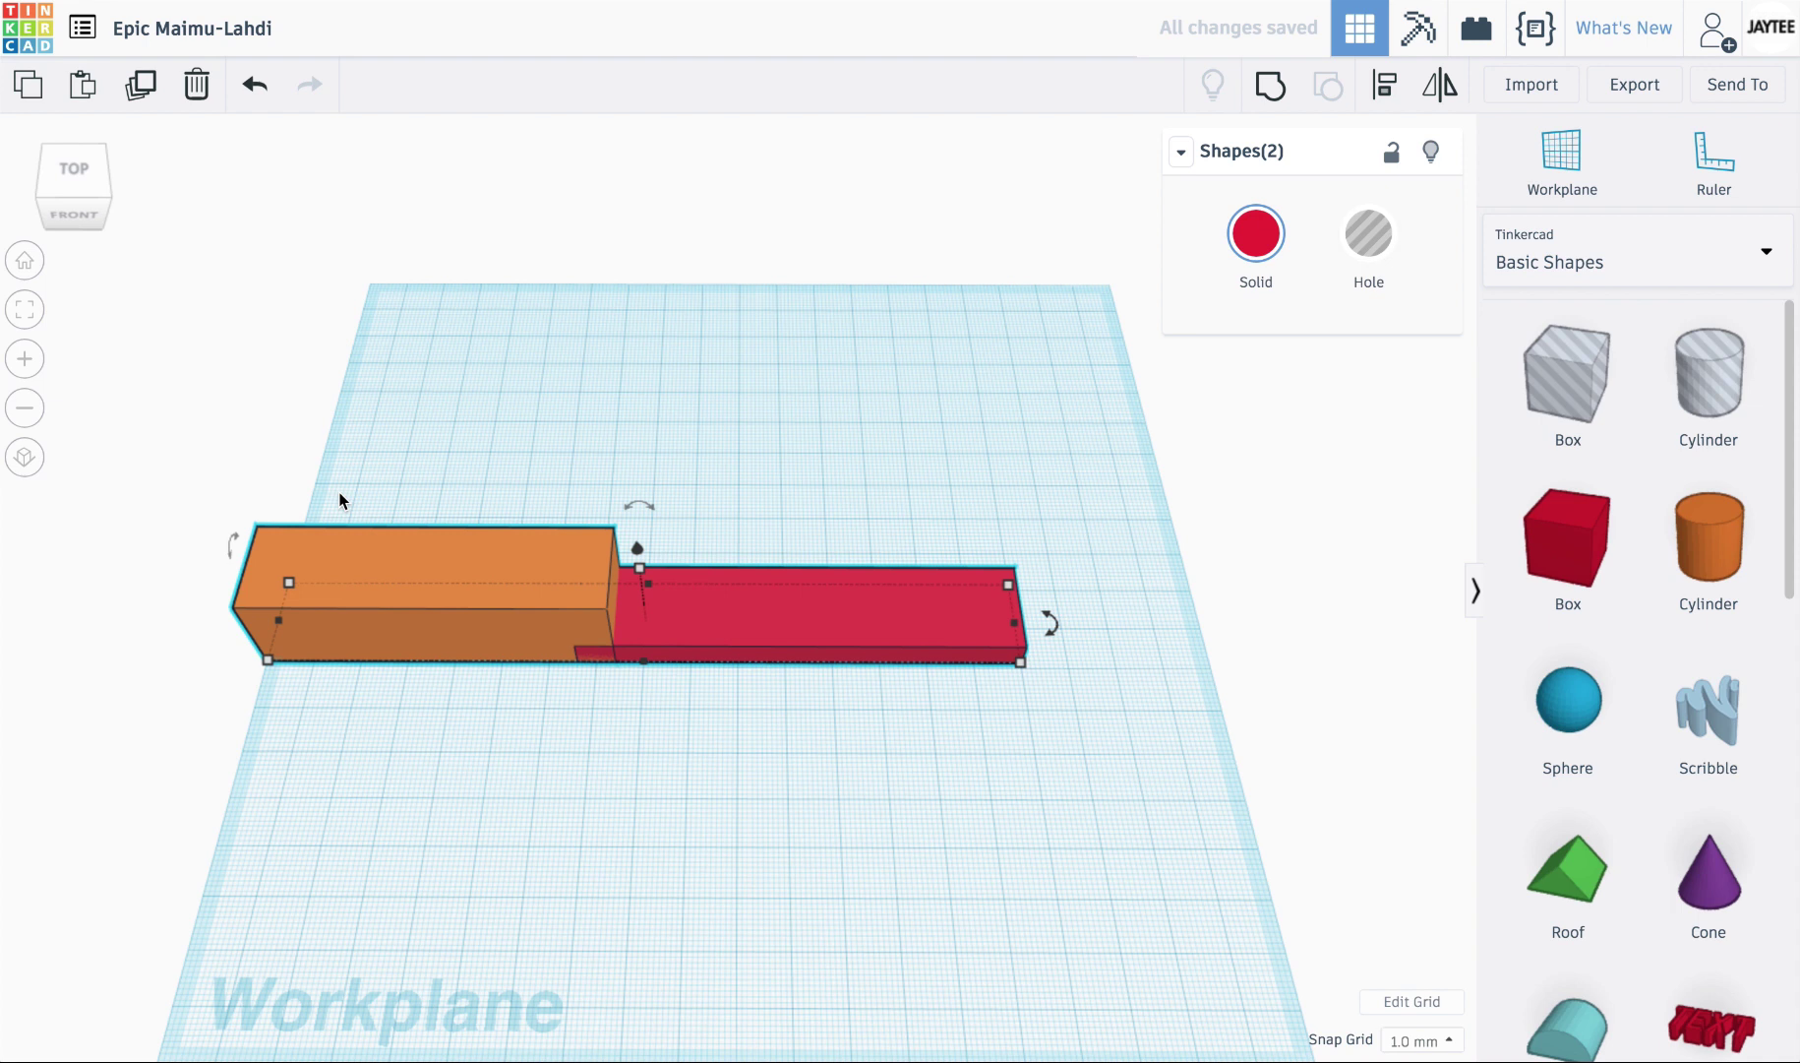
pyautogui.press('l')
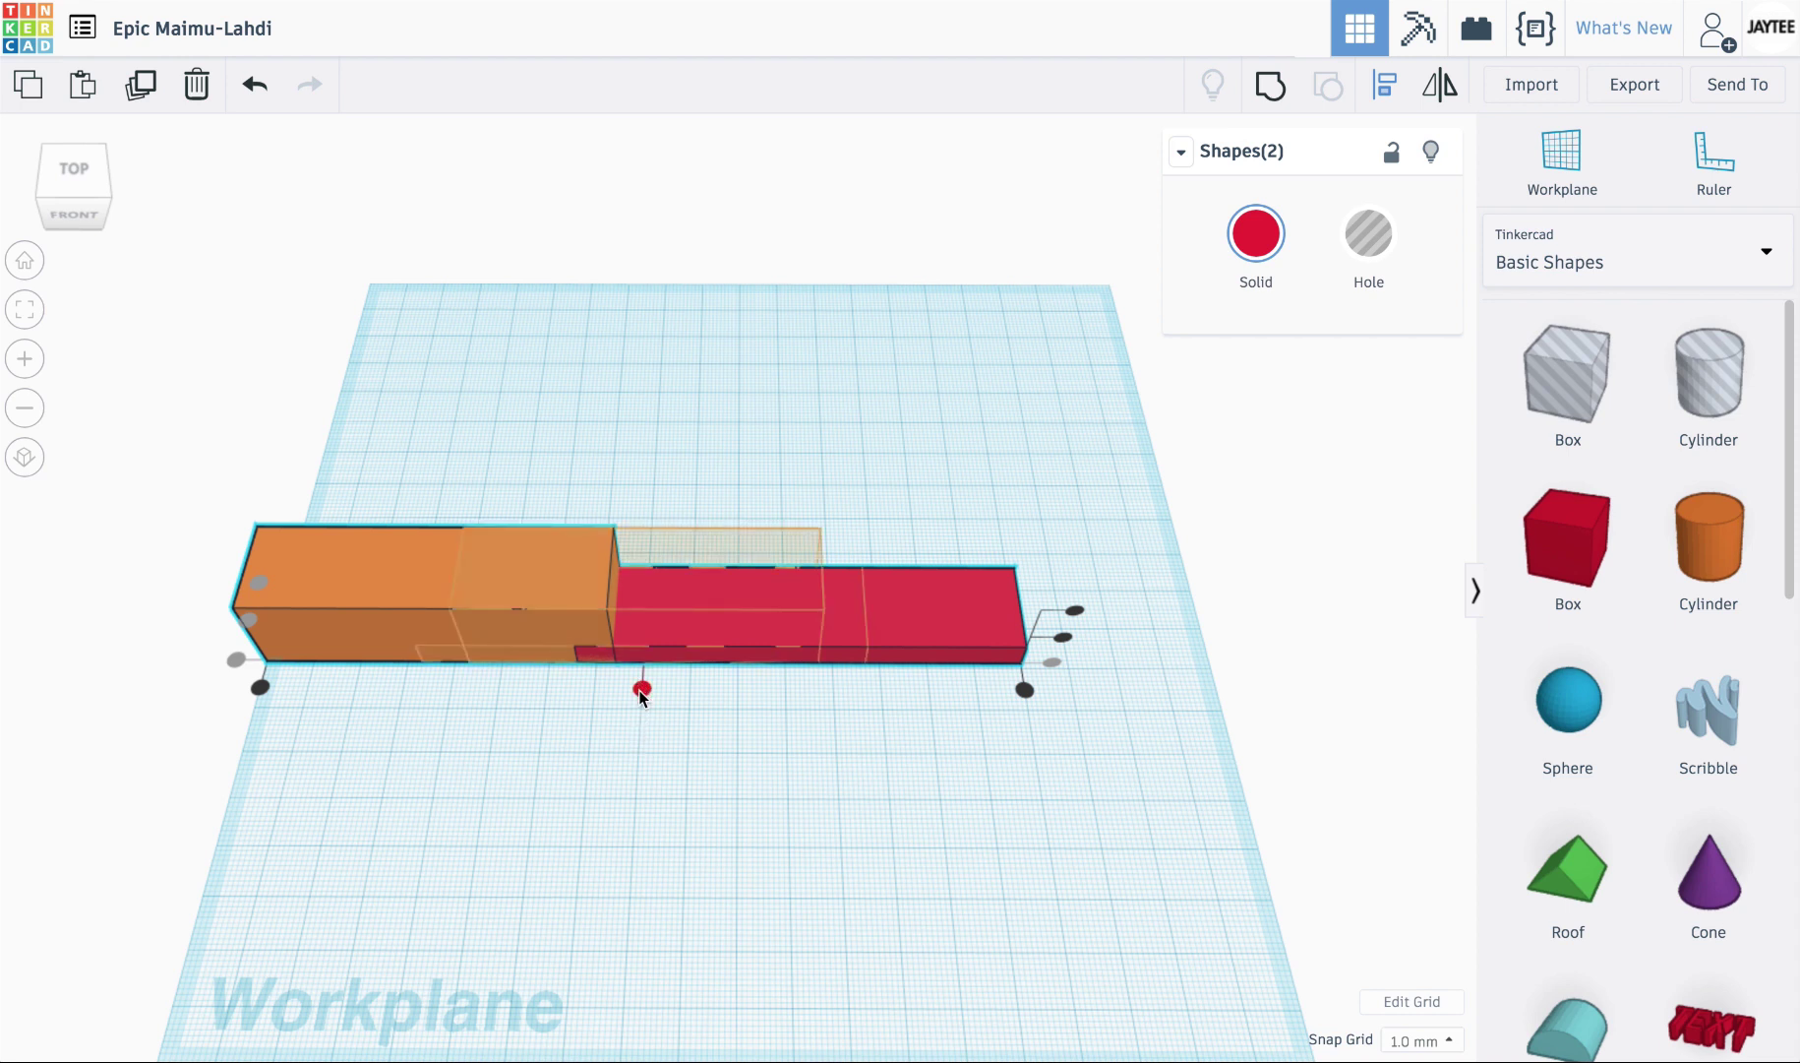
pyautogui.click(641, 690)
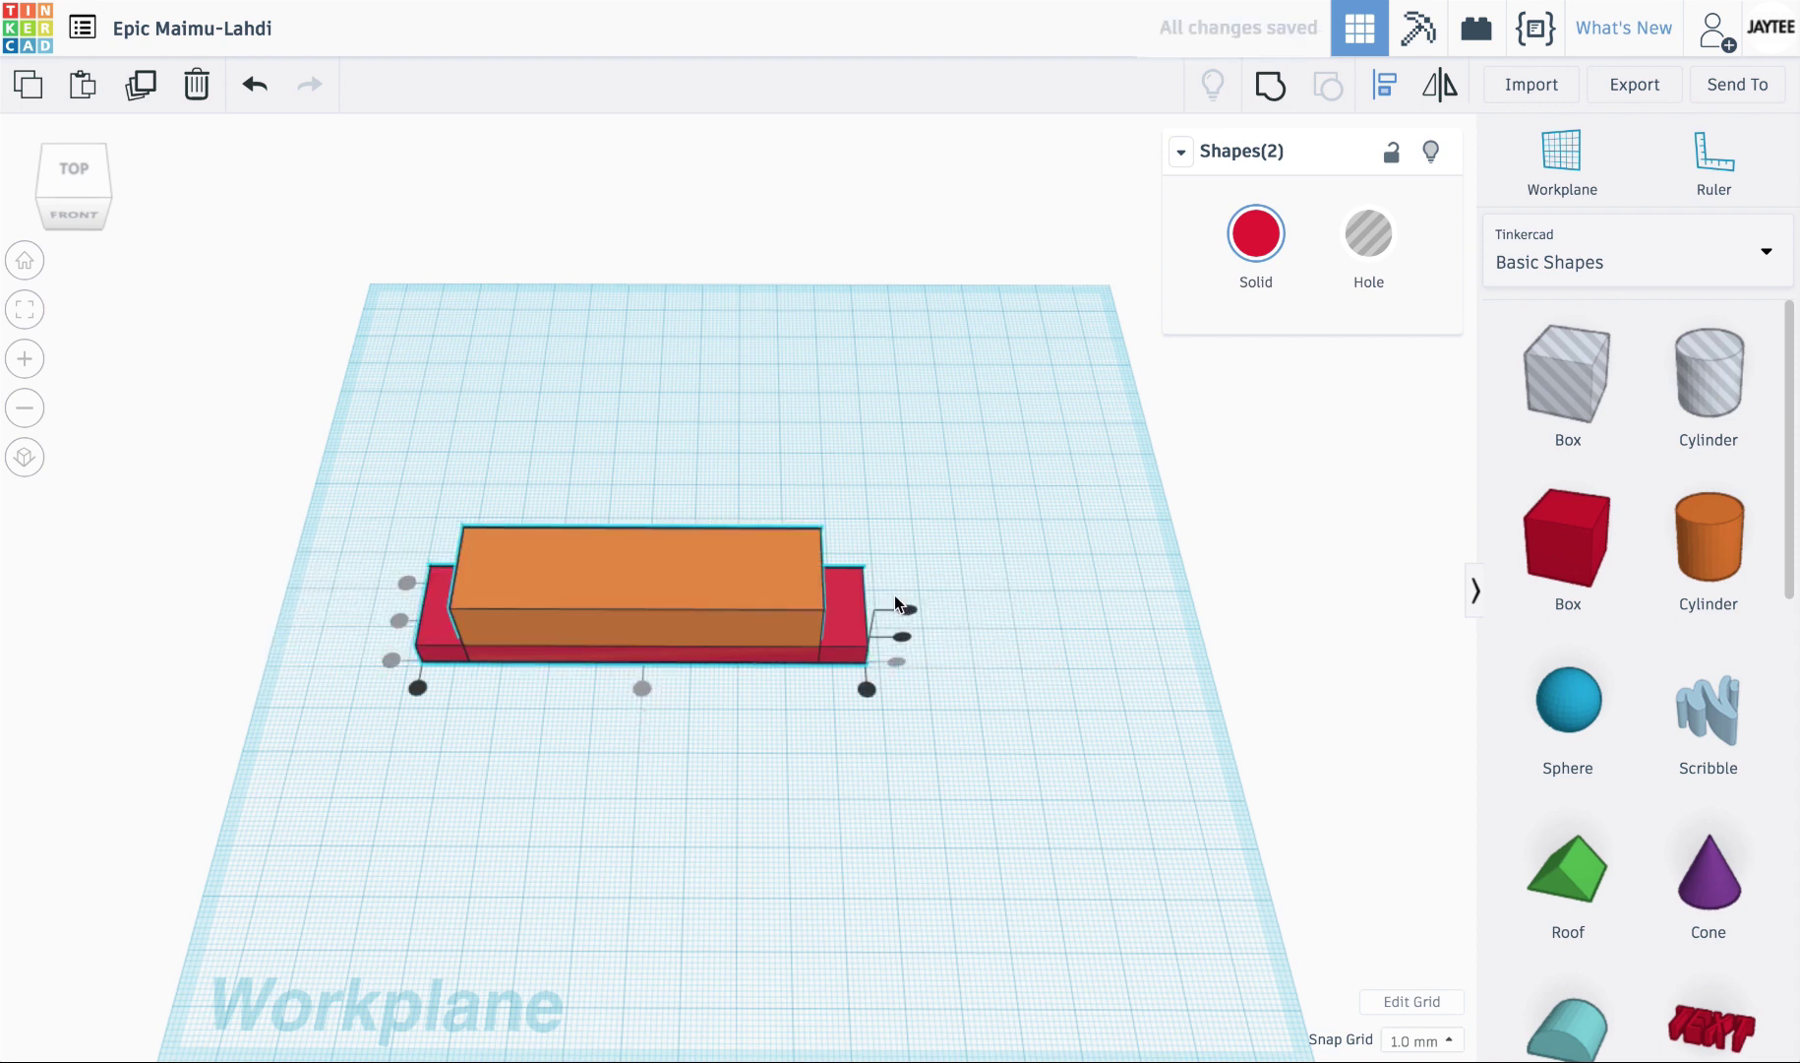
pyautogui.click(643, 831)
pyautogui.moveTo(666, 573); pyautogui.dragTo(657, 512)
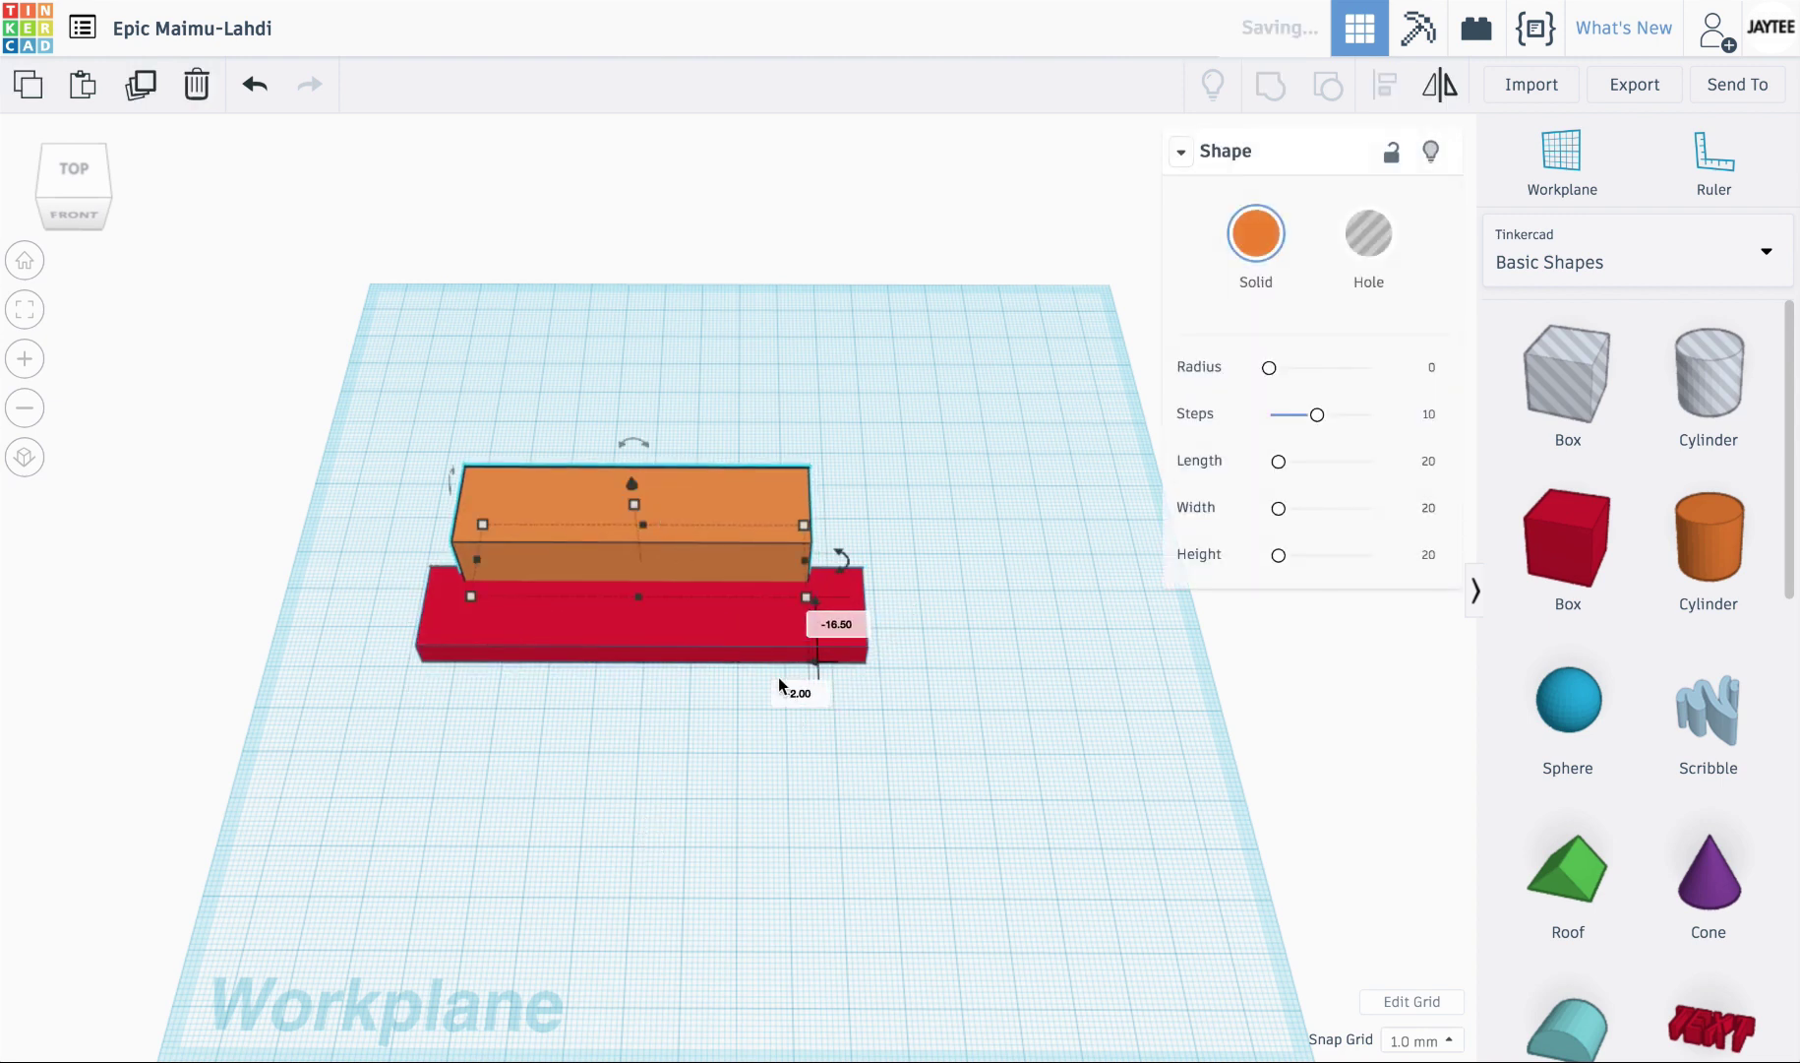
# Move the red box right and forward and lock it in place.
pyautogui.moveTo(726, 618); pyautogui.dragTo(993, 785)
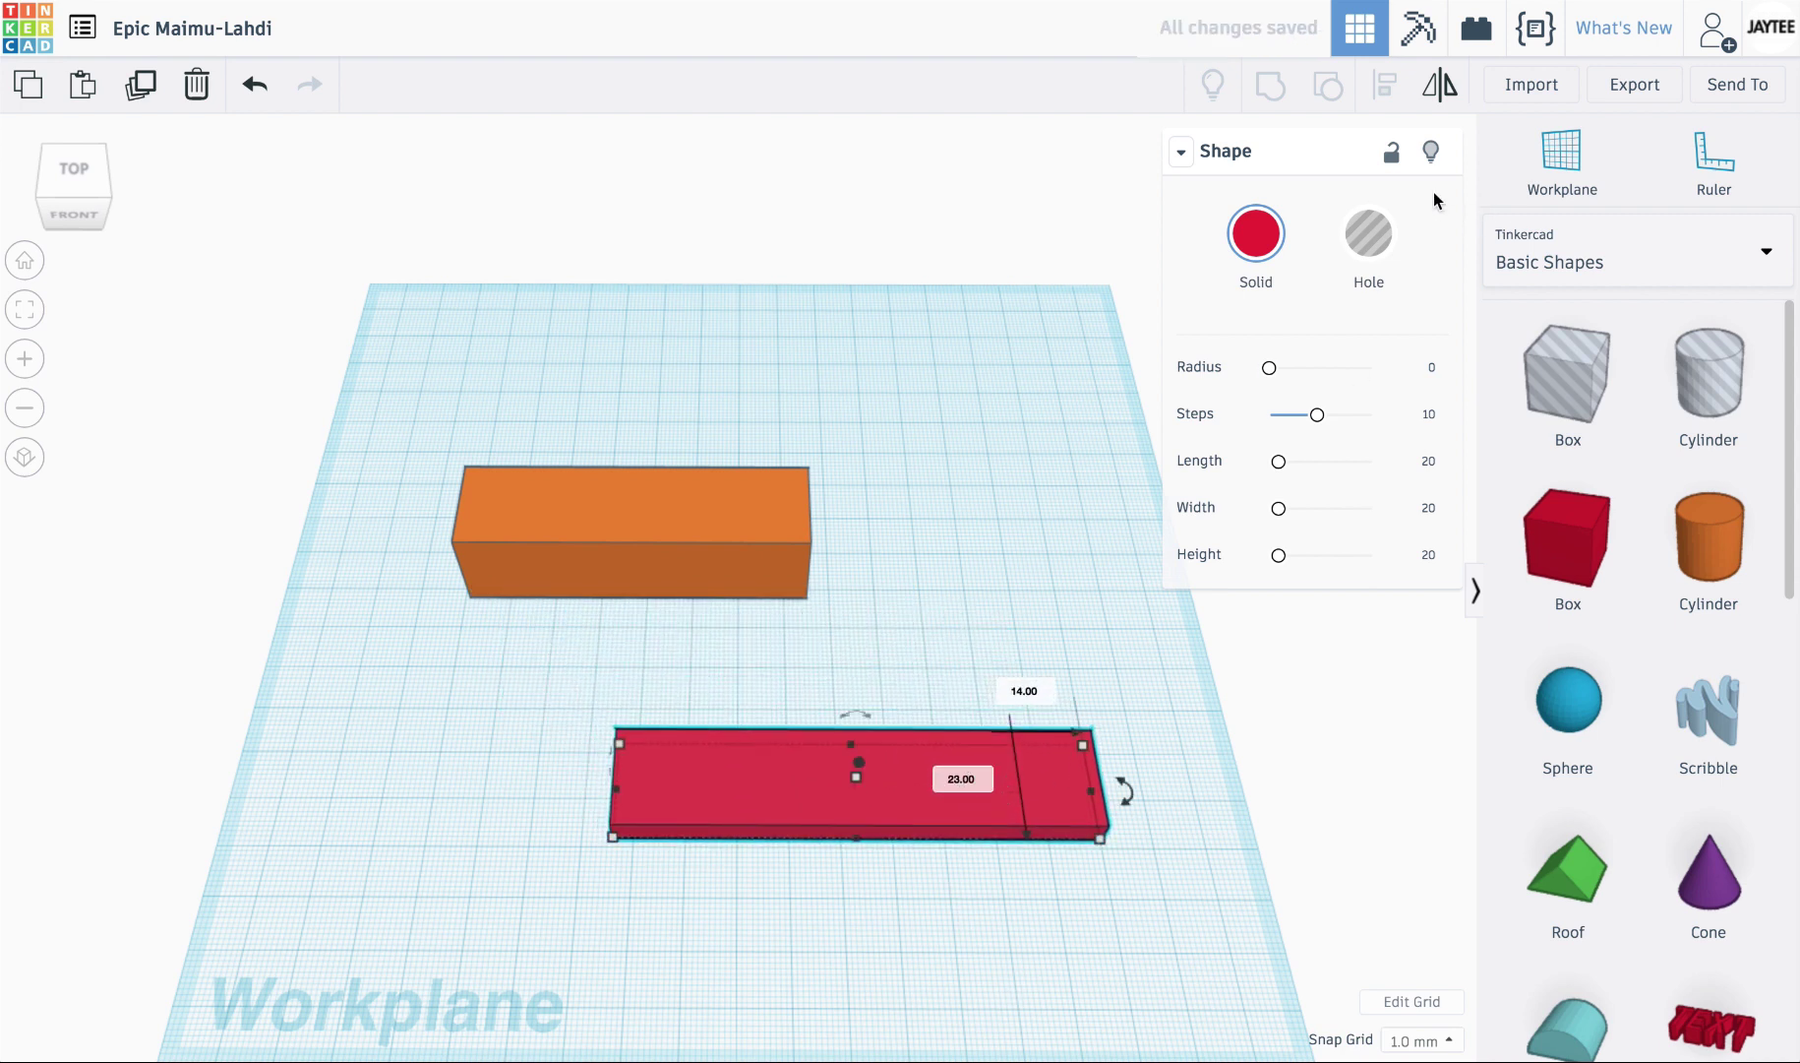
pyautogui.click(1391, 153)
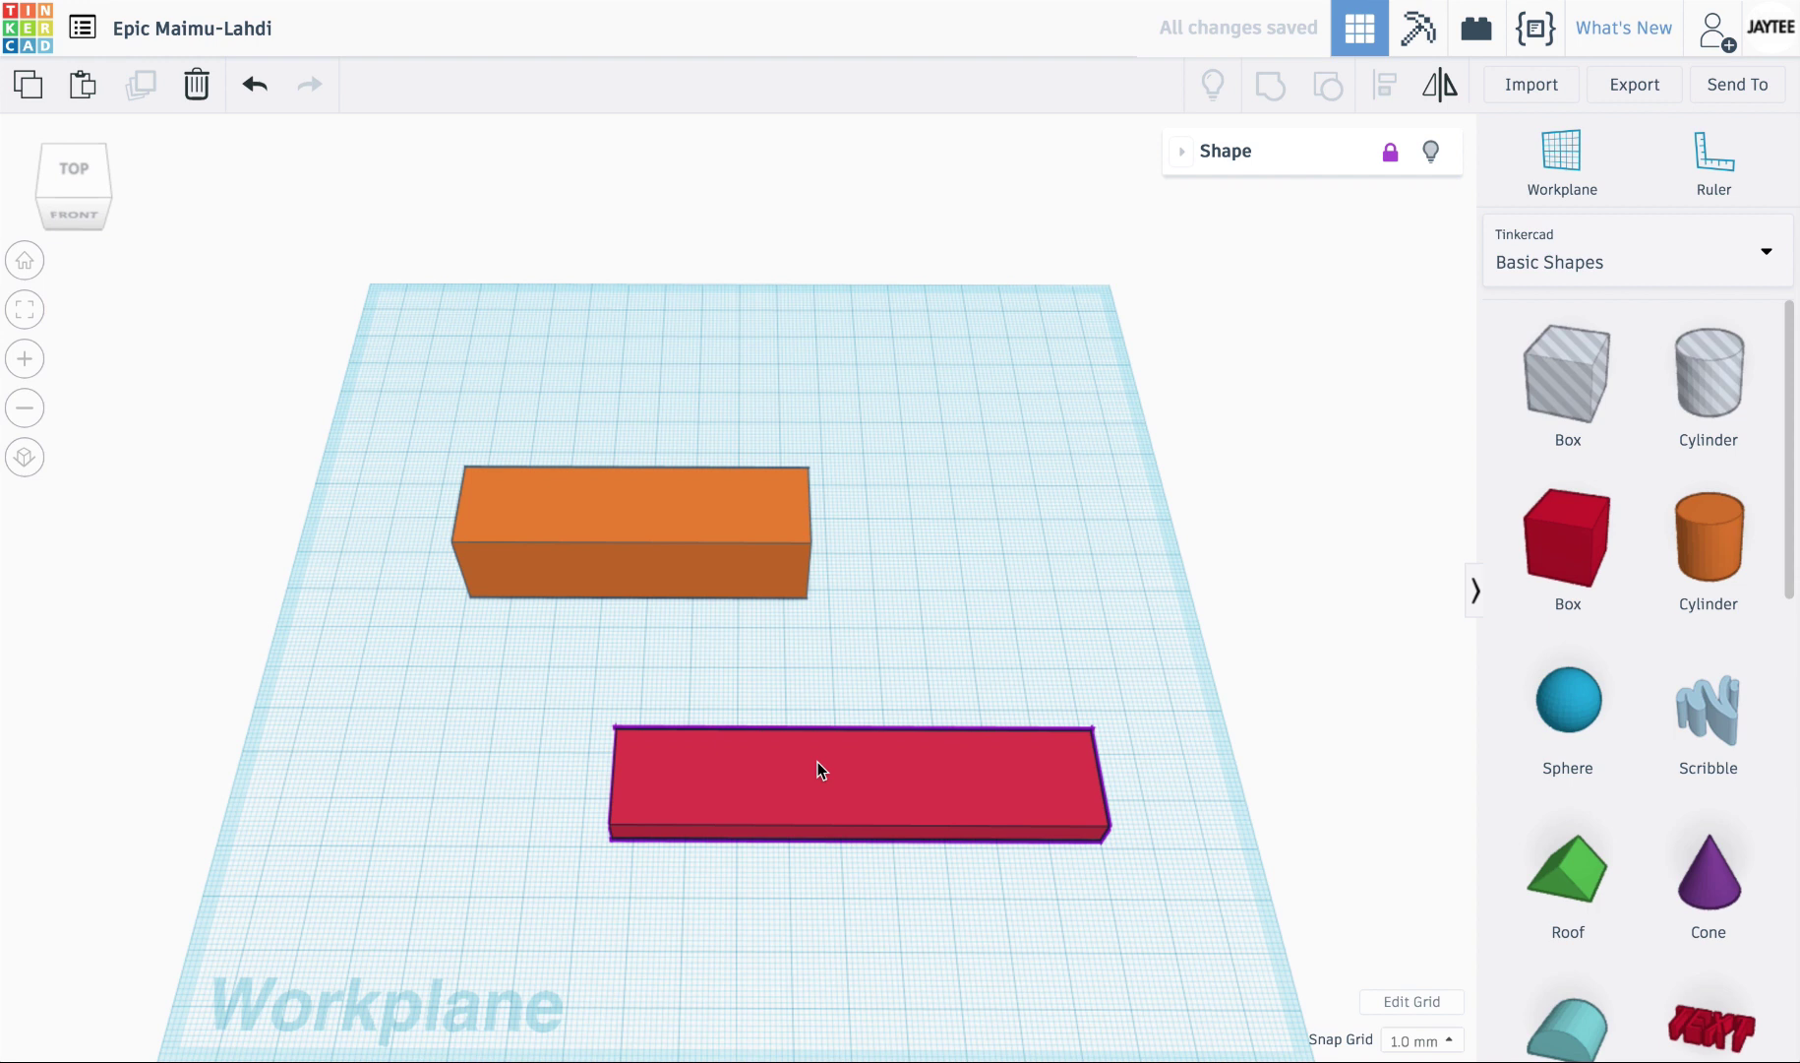
pyautogui.click(1027, 669)
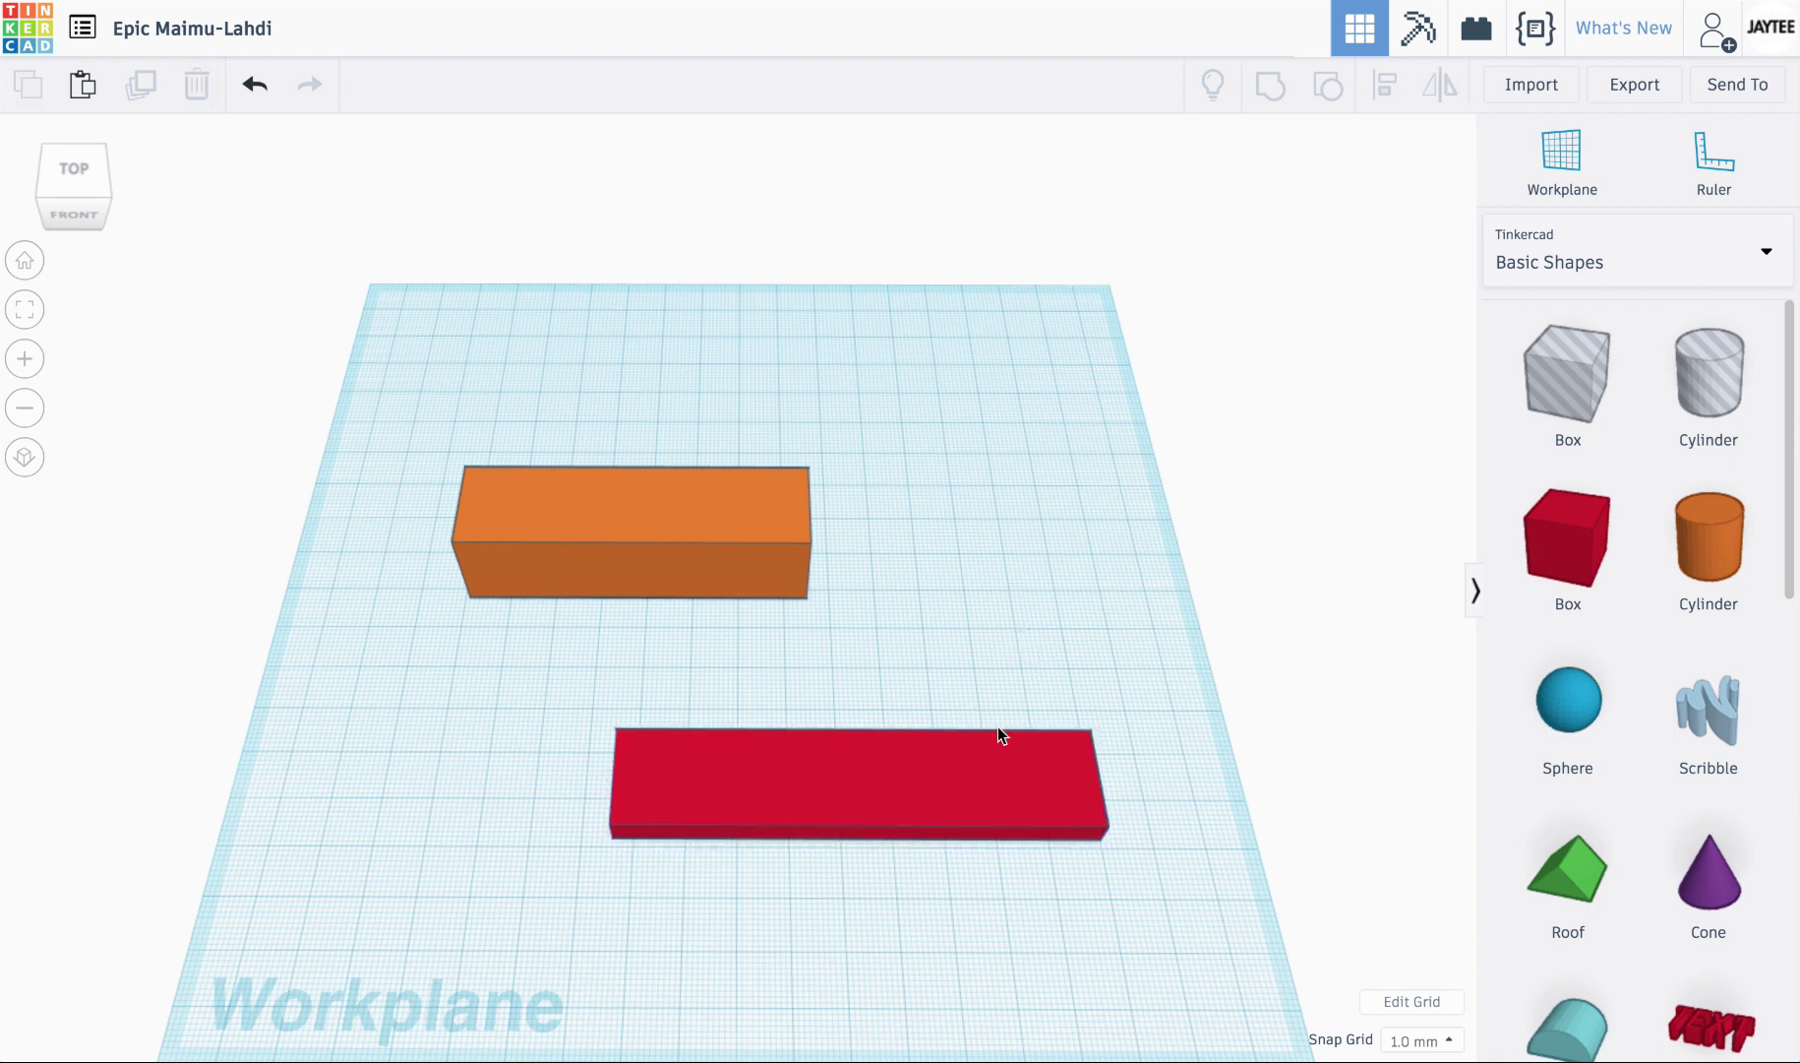
# Centre the orange box on the locked red box using Align.
pyautogui.click(714, 511)
pyautogui.press('l')
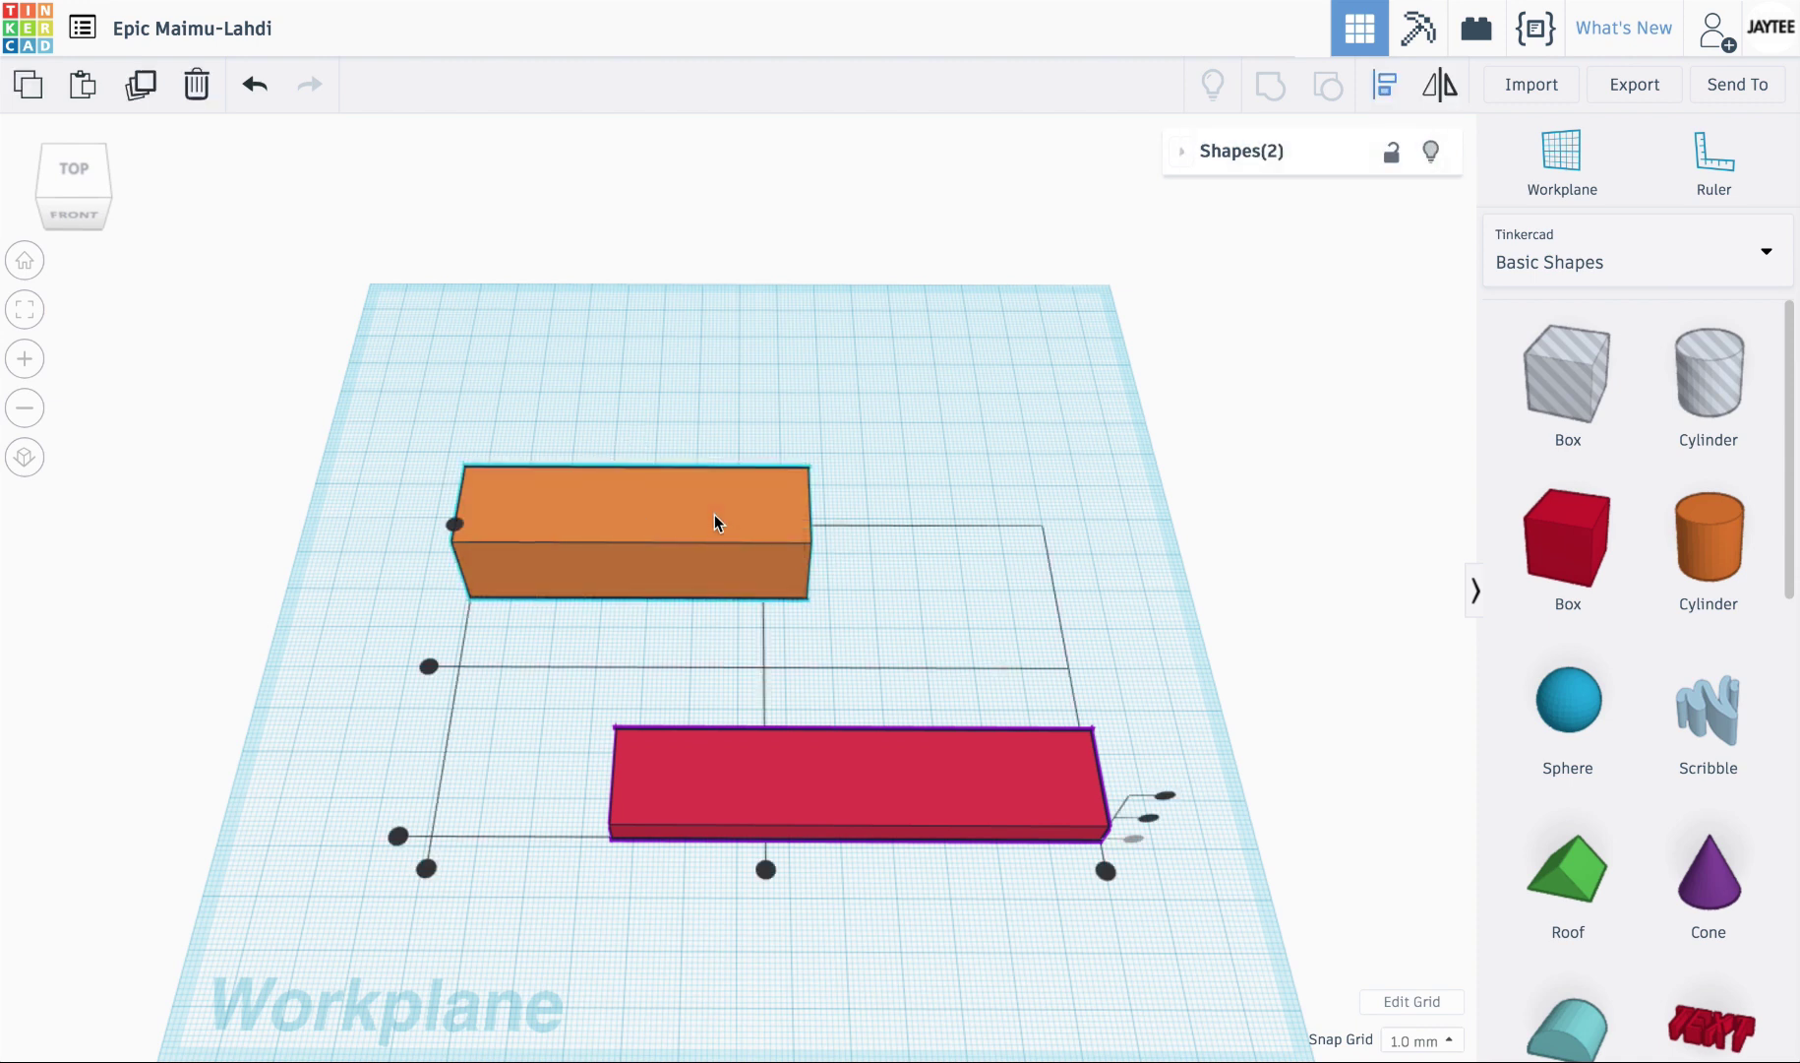
pyautogui.click(765, 869)
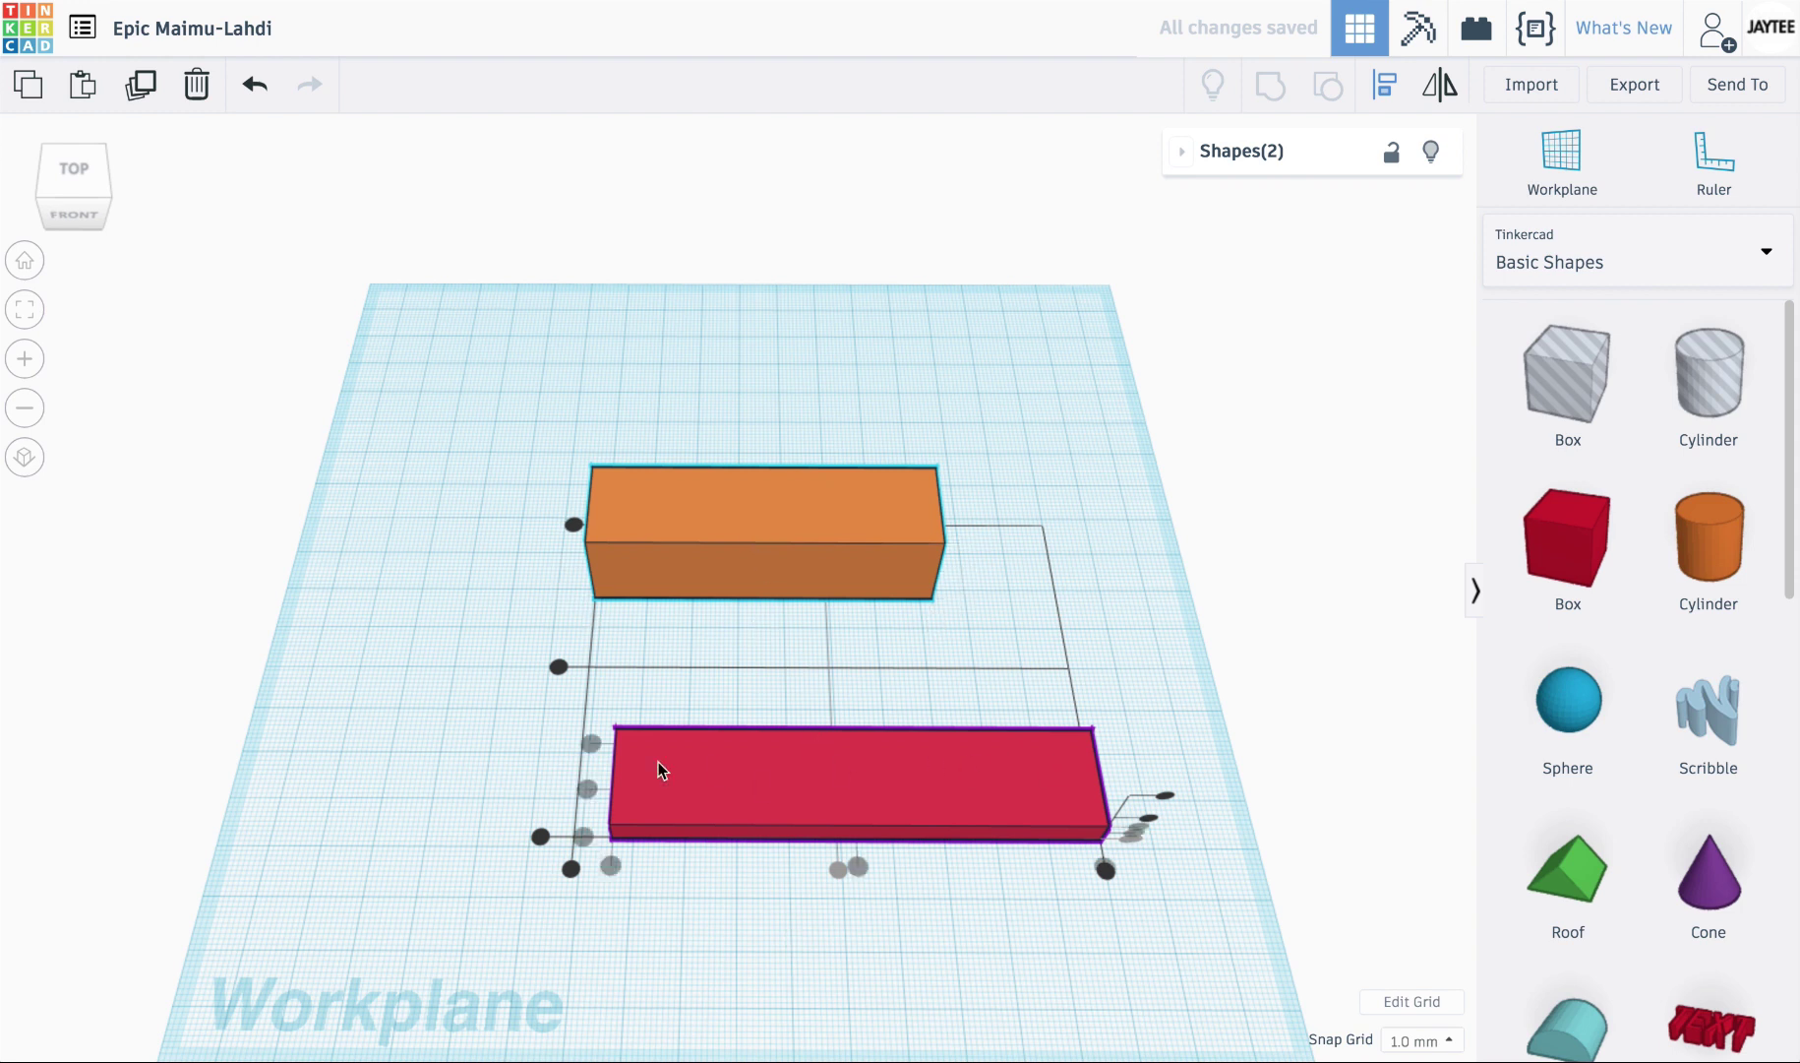
pyautogui.click(850, 947)
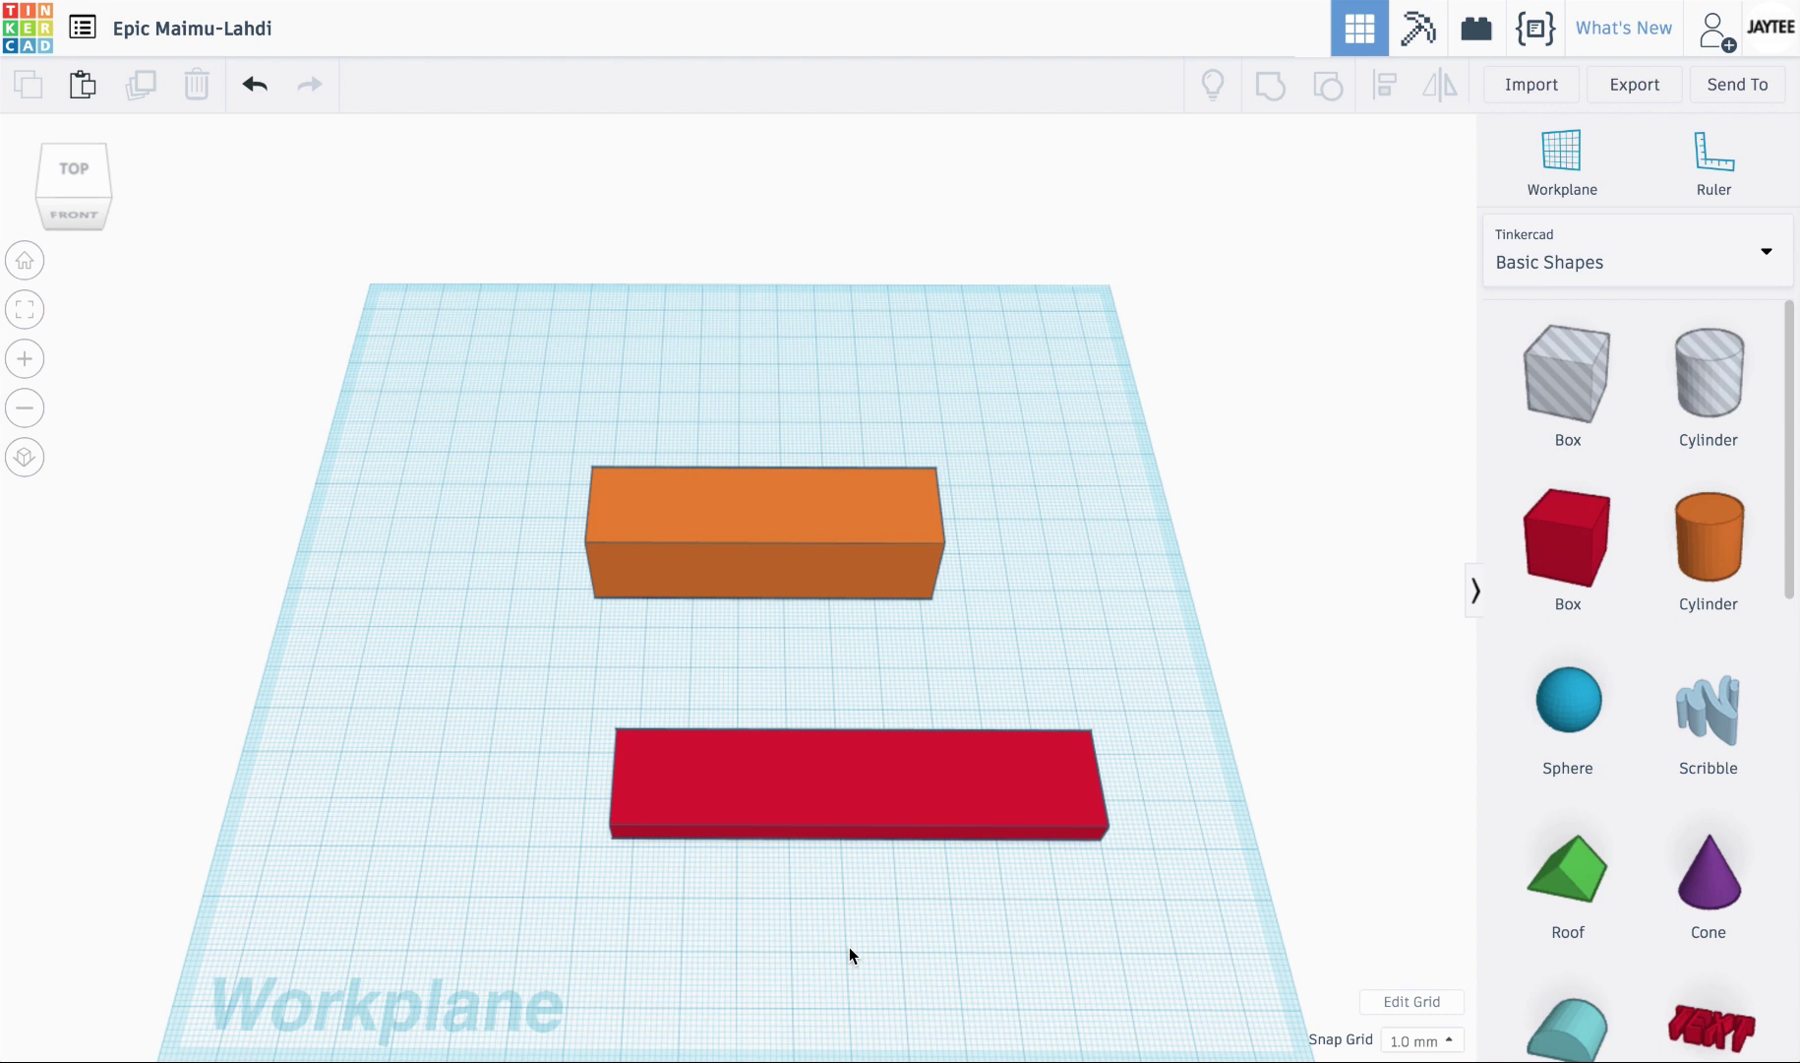
pyautogui.moveTo(763, 258); pyautogui.dragTo(891, 929)
pyautogui.press('l')
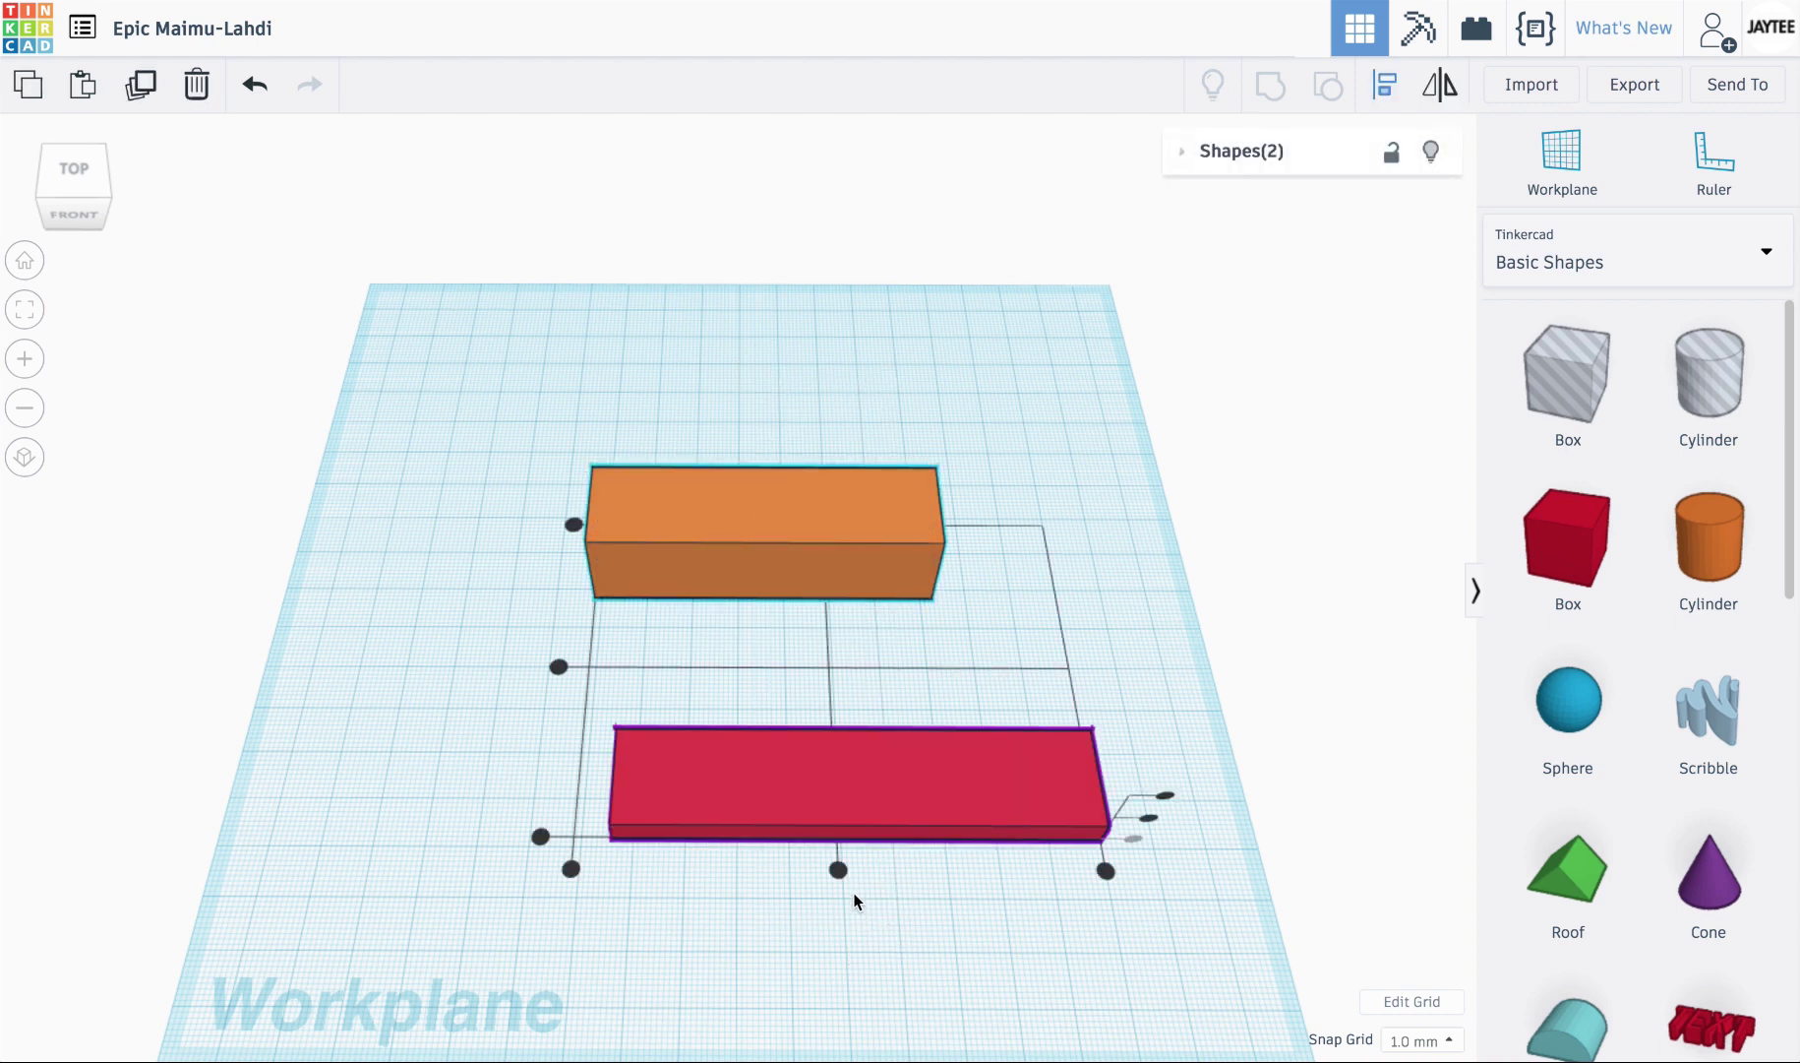
pyautogui.click(838, 869)
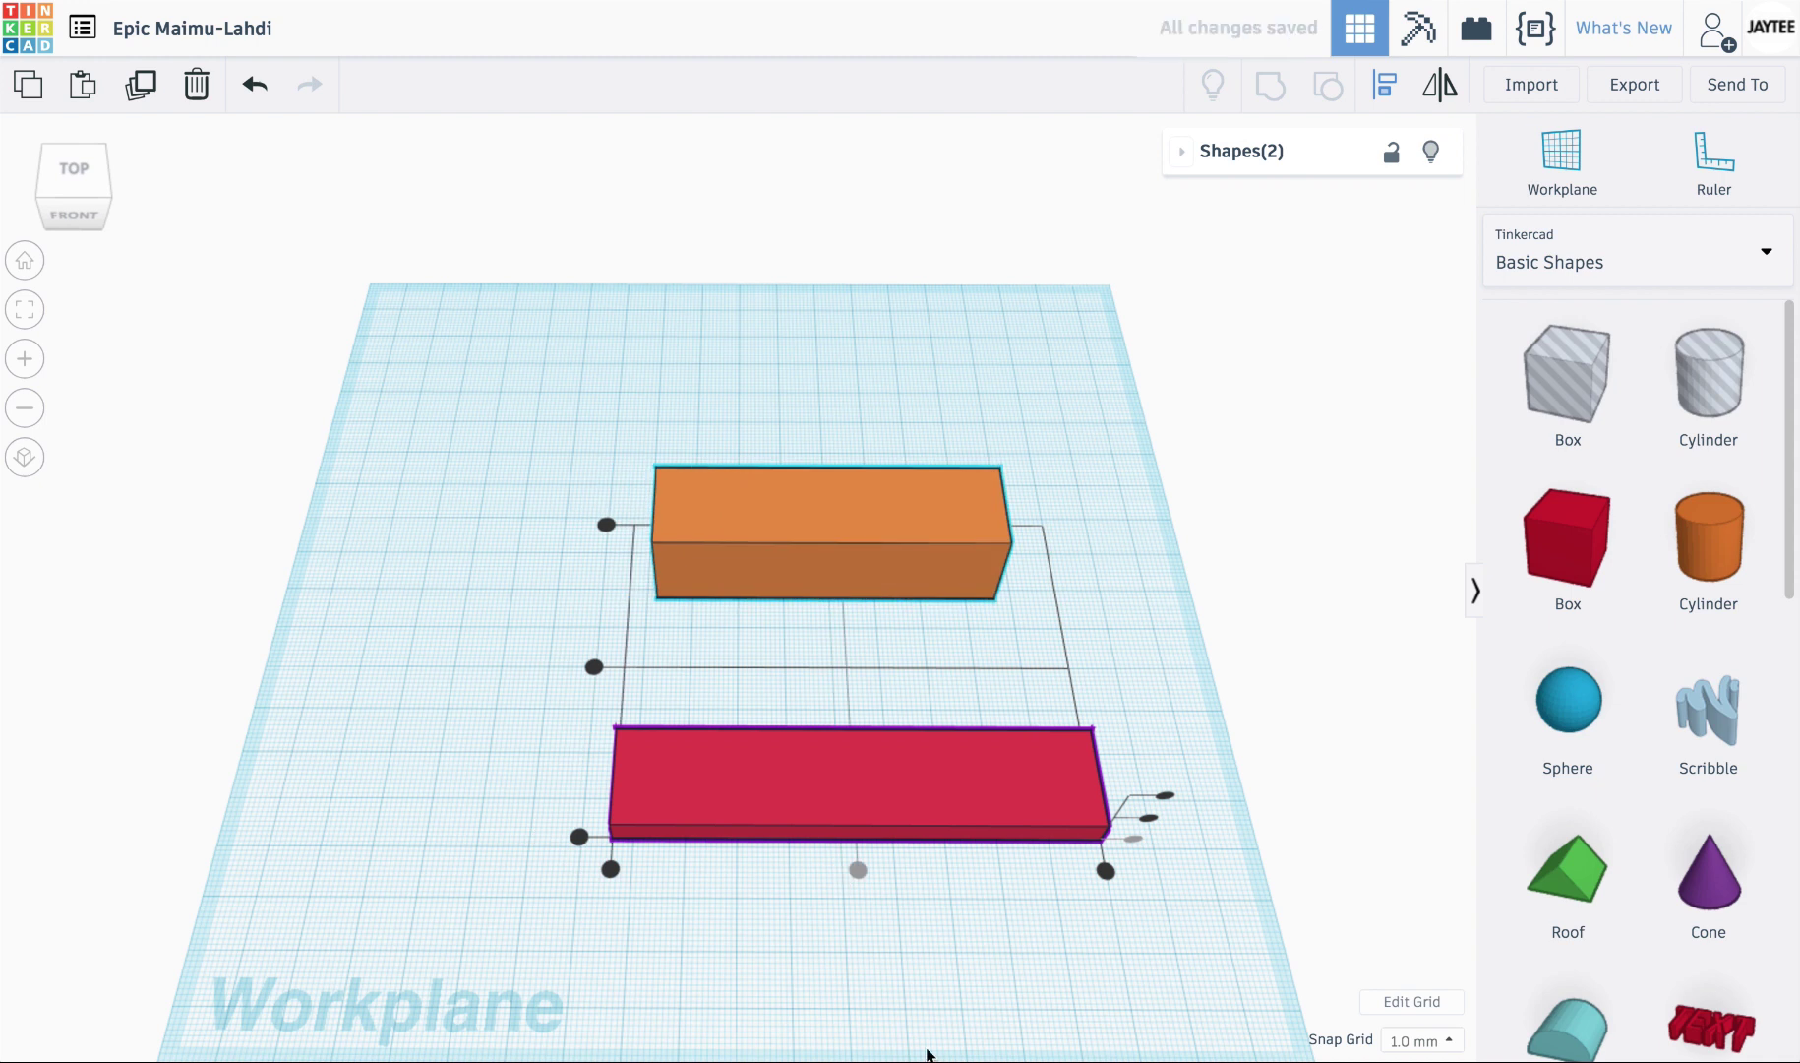
# Slide the orange box forward 42.25 so it overhangs the red base's end.
pyautogui.click(833, 966)
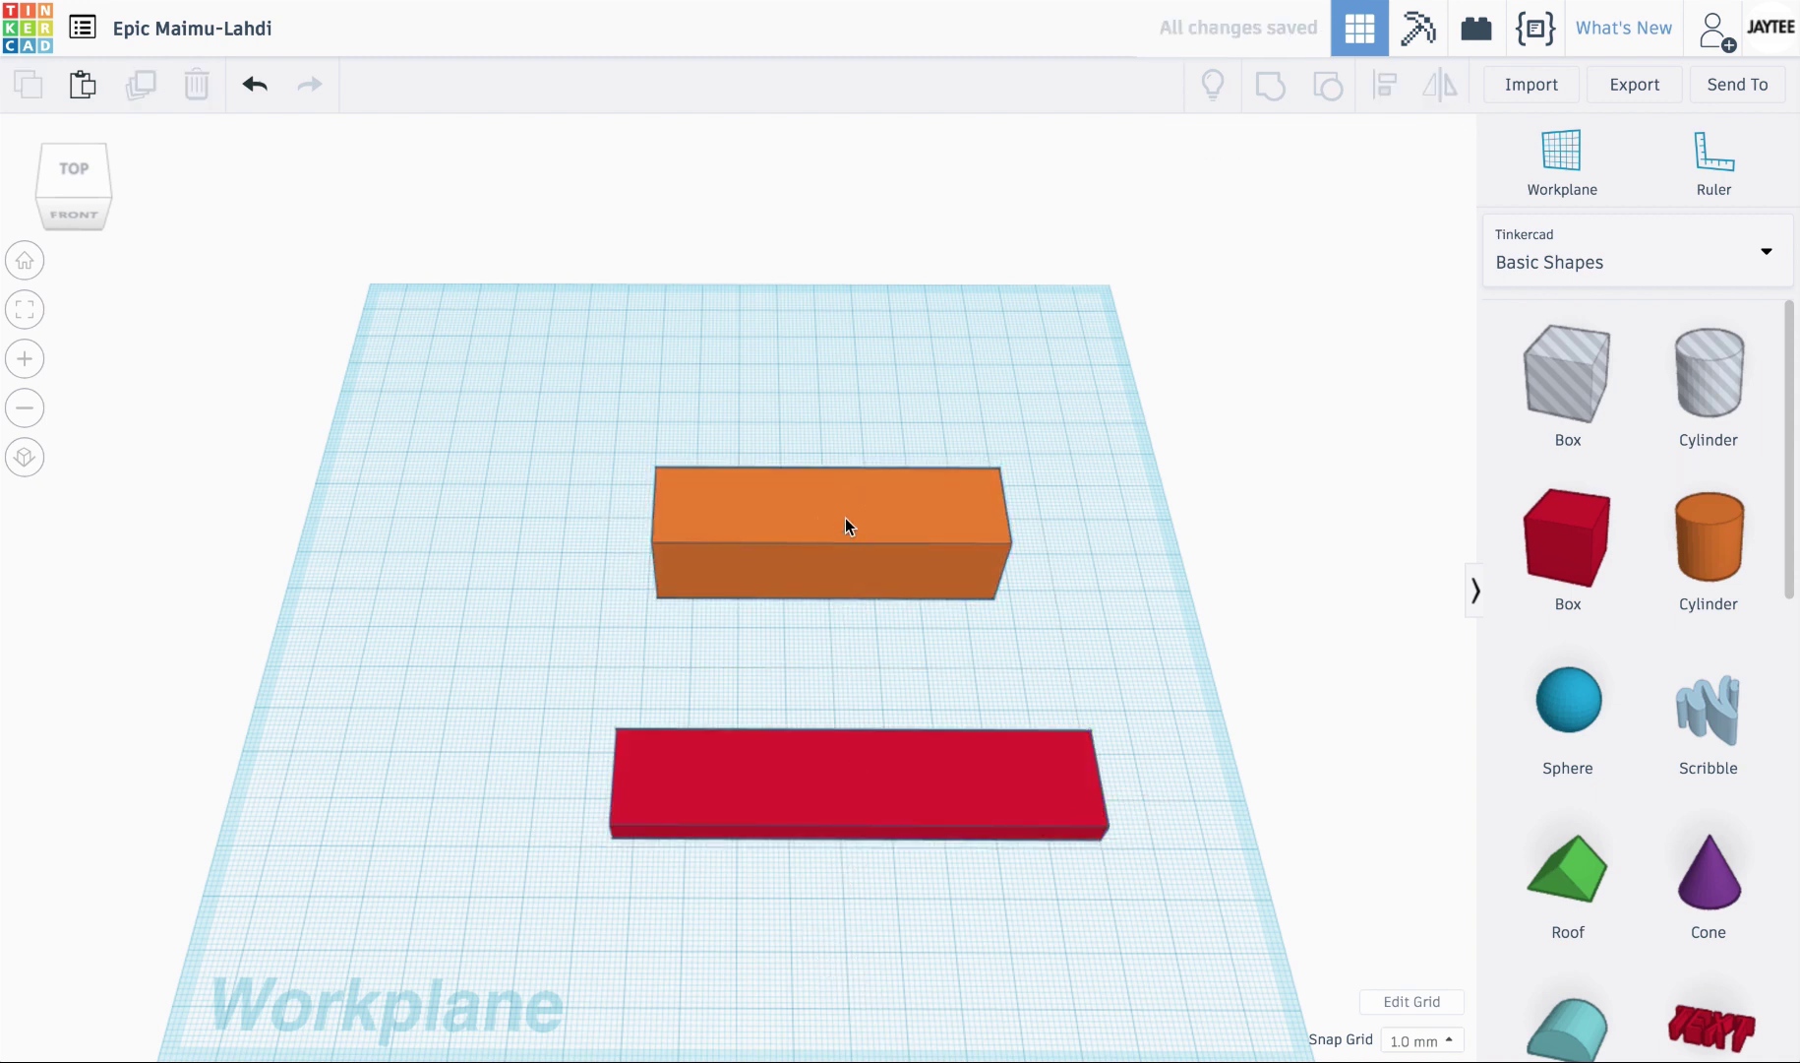
pyautogui.moveTo(845, 517); pyautogui.dragTo(904, 743)
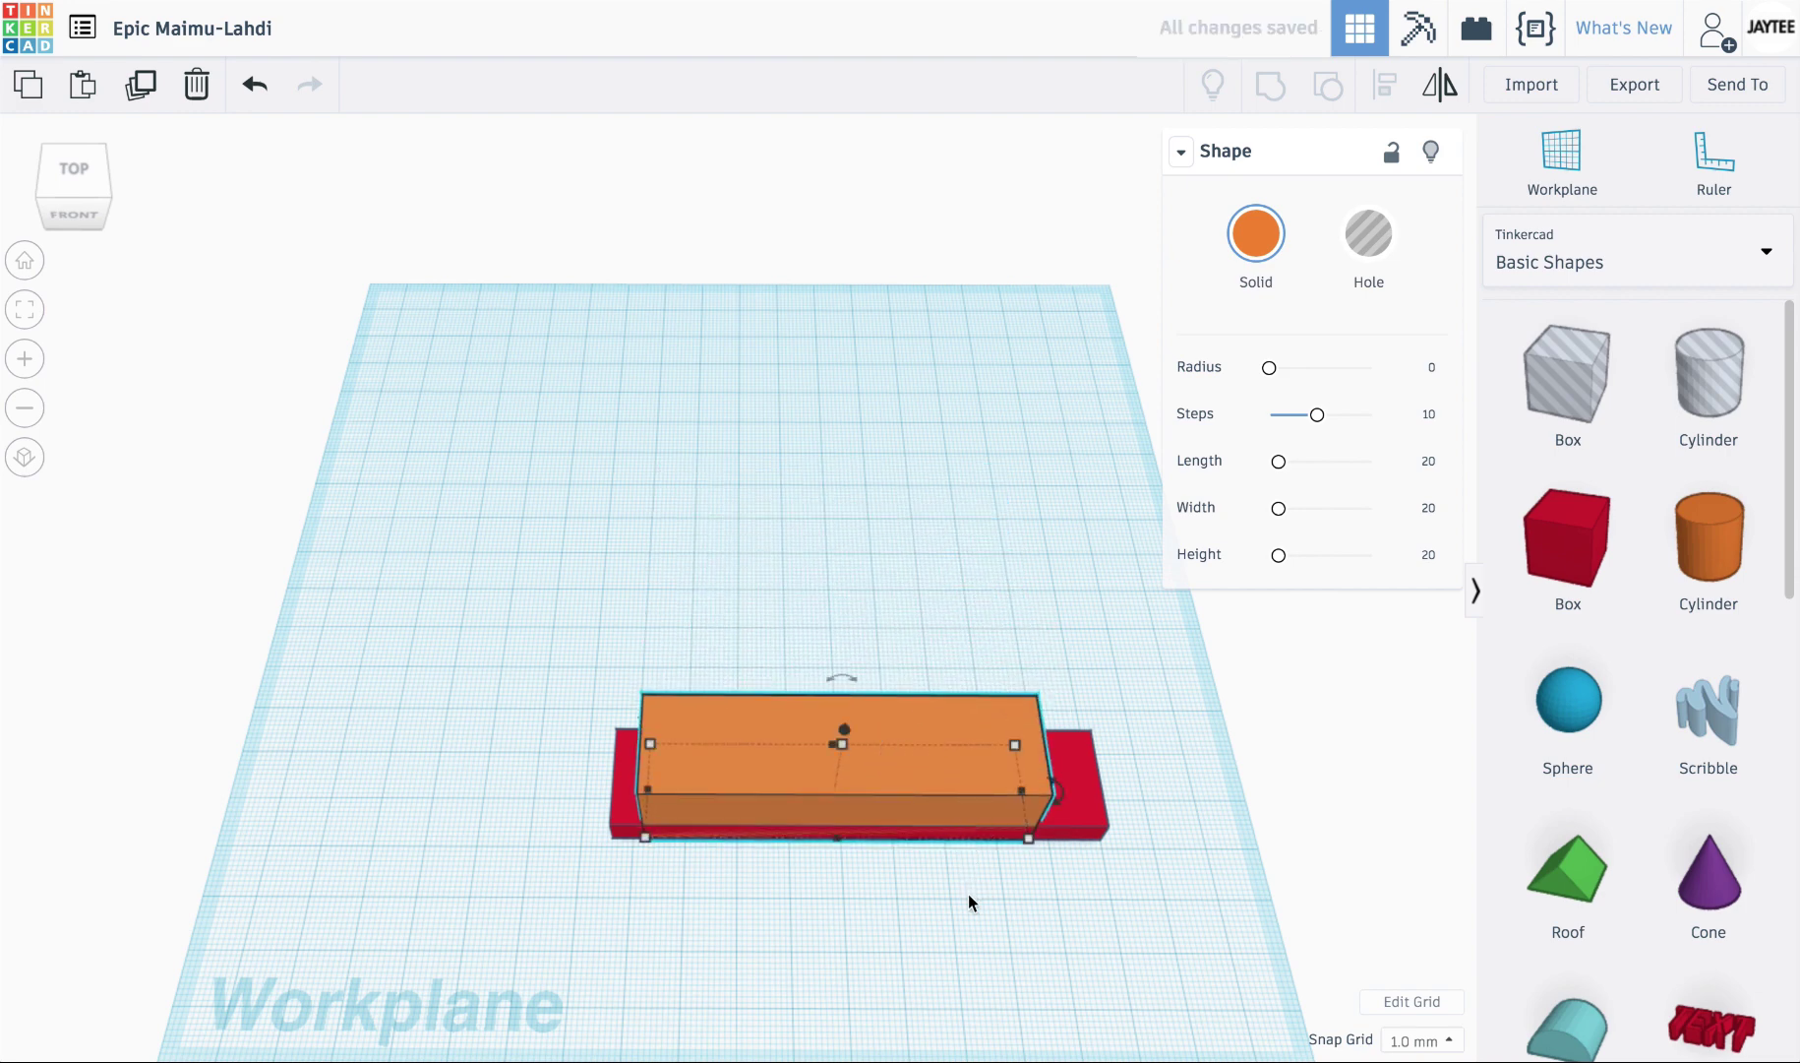
pyautogui.click(967, 897)
pyautogui.moveTo(966, 904)
pyautogui.mouseDown(button='right')
pyautogui.moveTo(972, 1028)
pyautogui.moveTo(962, 887)
pyautogui.mouseUp(button='right')
# Move the orange box backward and left, uncovering the red bar.
pyautogui.click(907, 746)
pyautogui.moveTo(920, 720); pyautogui.dragTo(686, 678)
pyautogui.click(1024, 919)
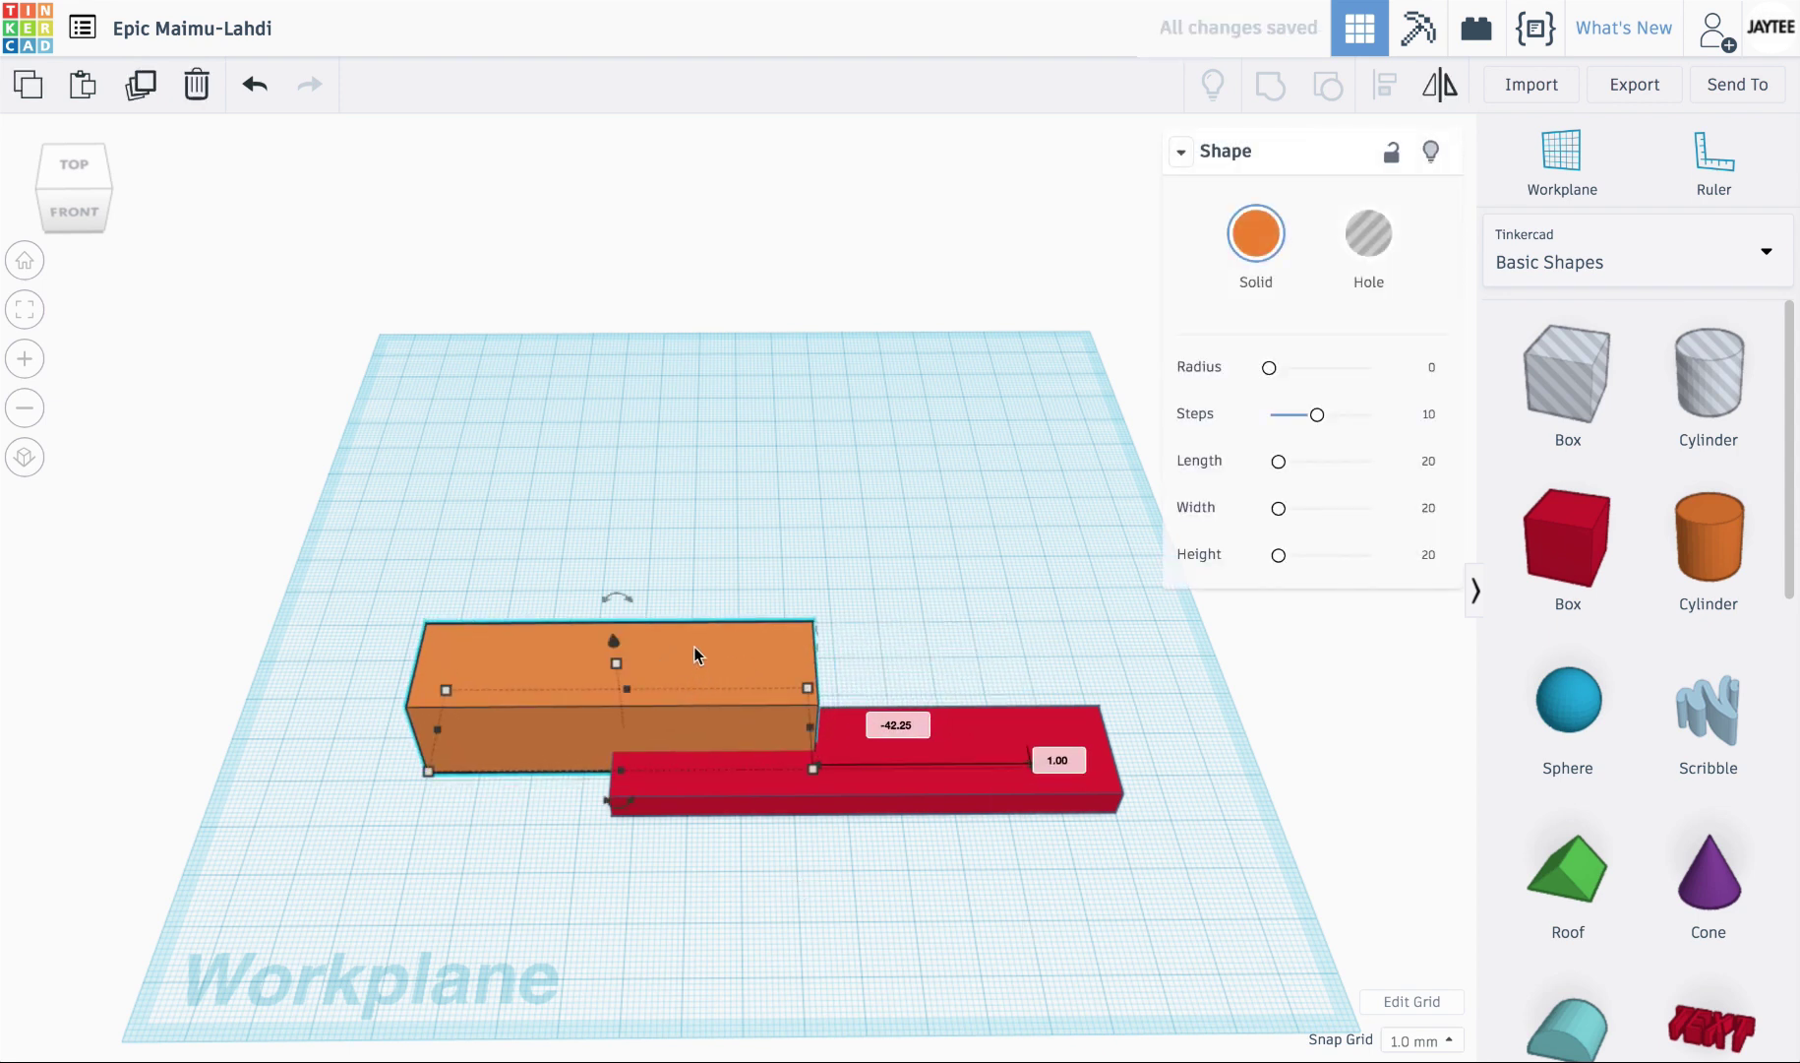
pyautogui.click(1037, 996)
pyautogui.click(1052, 744)
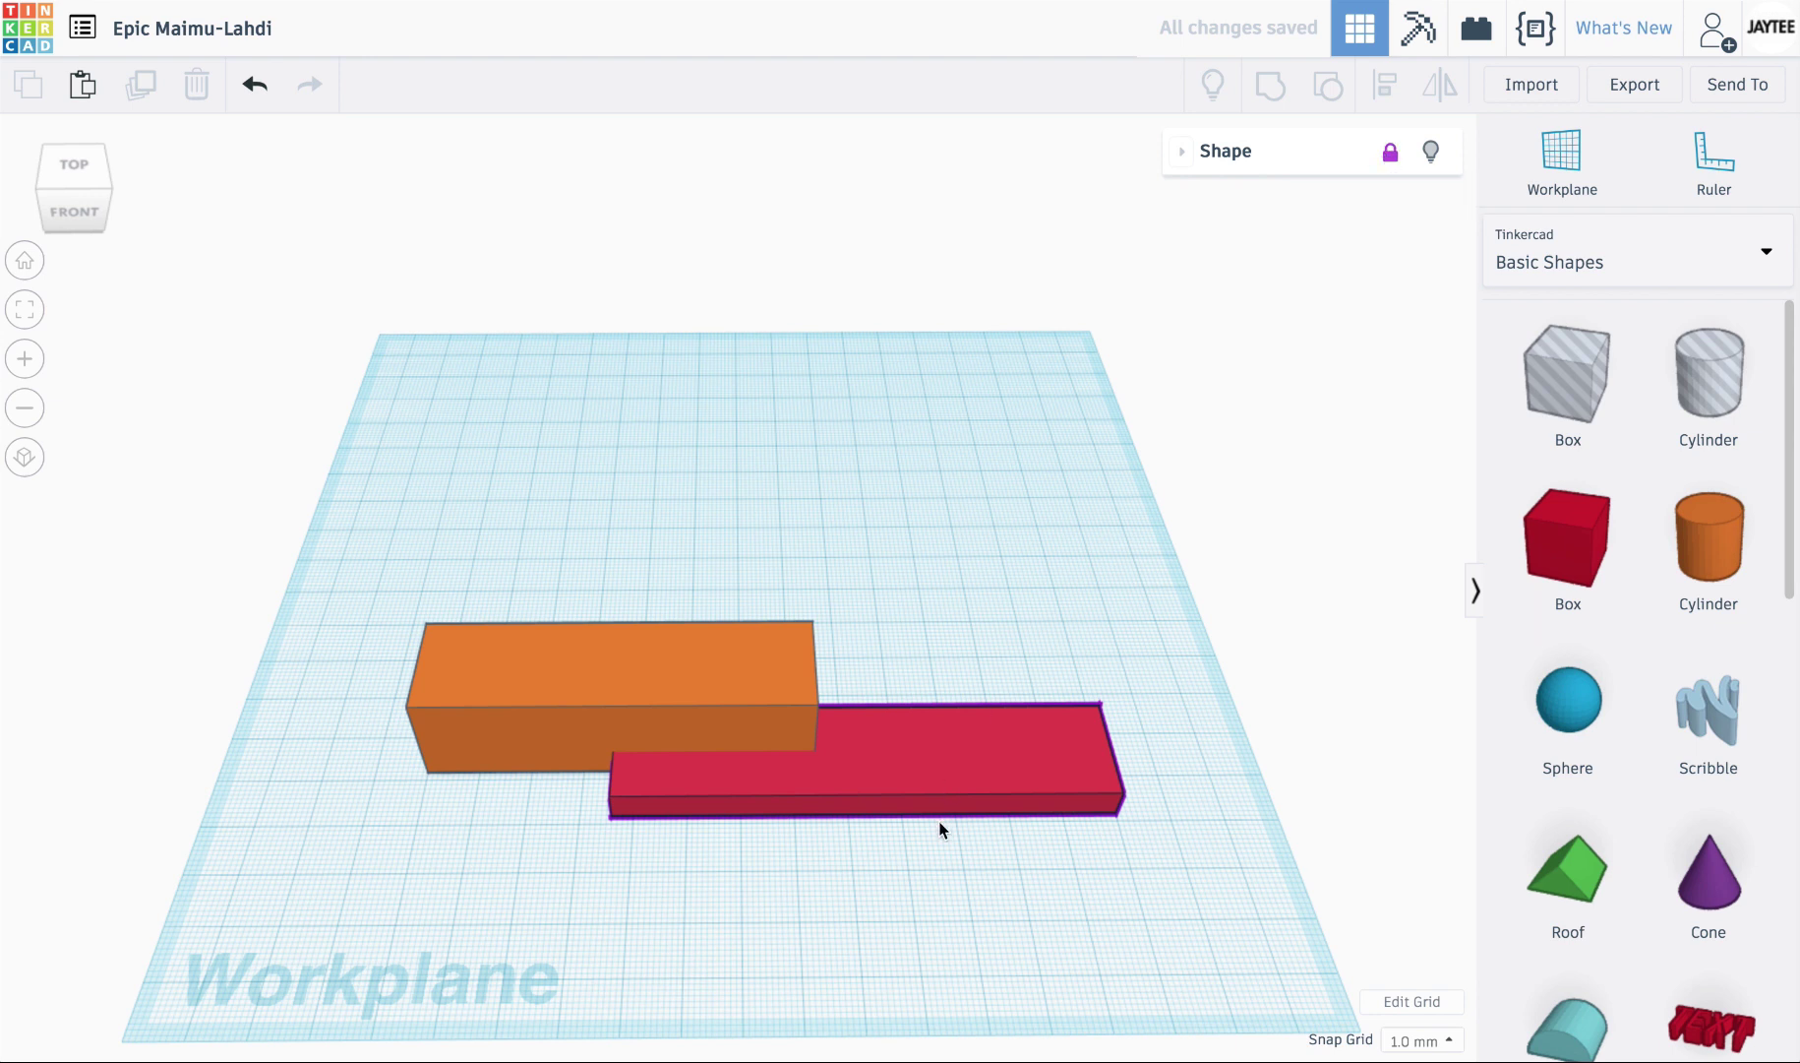
pyautogui.click(695, 568)
# Align the orange box's right end with the red bar, then centre it lengthwise.
pyautogui.moveTo(651, 507); pyautogui.dragTo(856, 893)
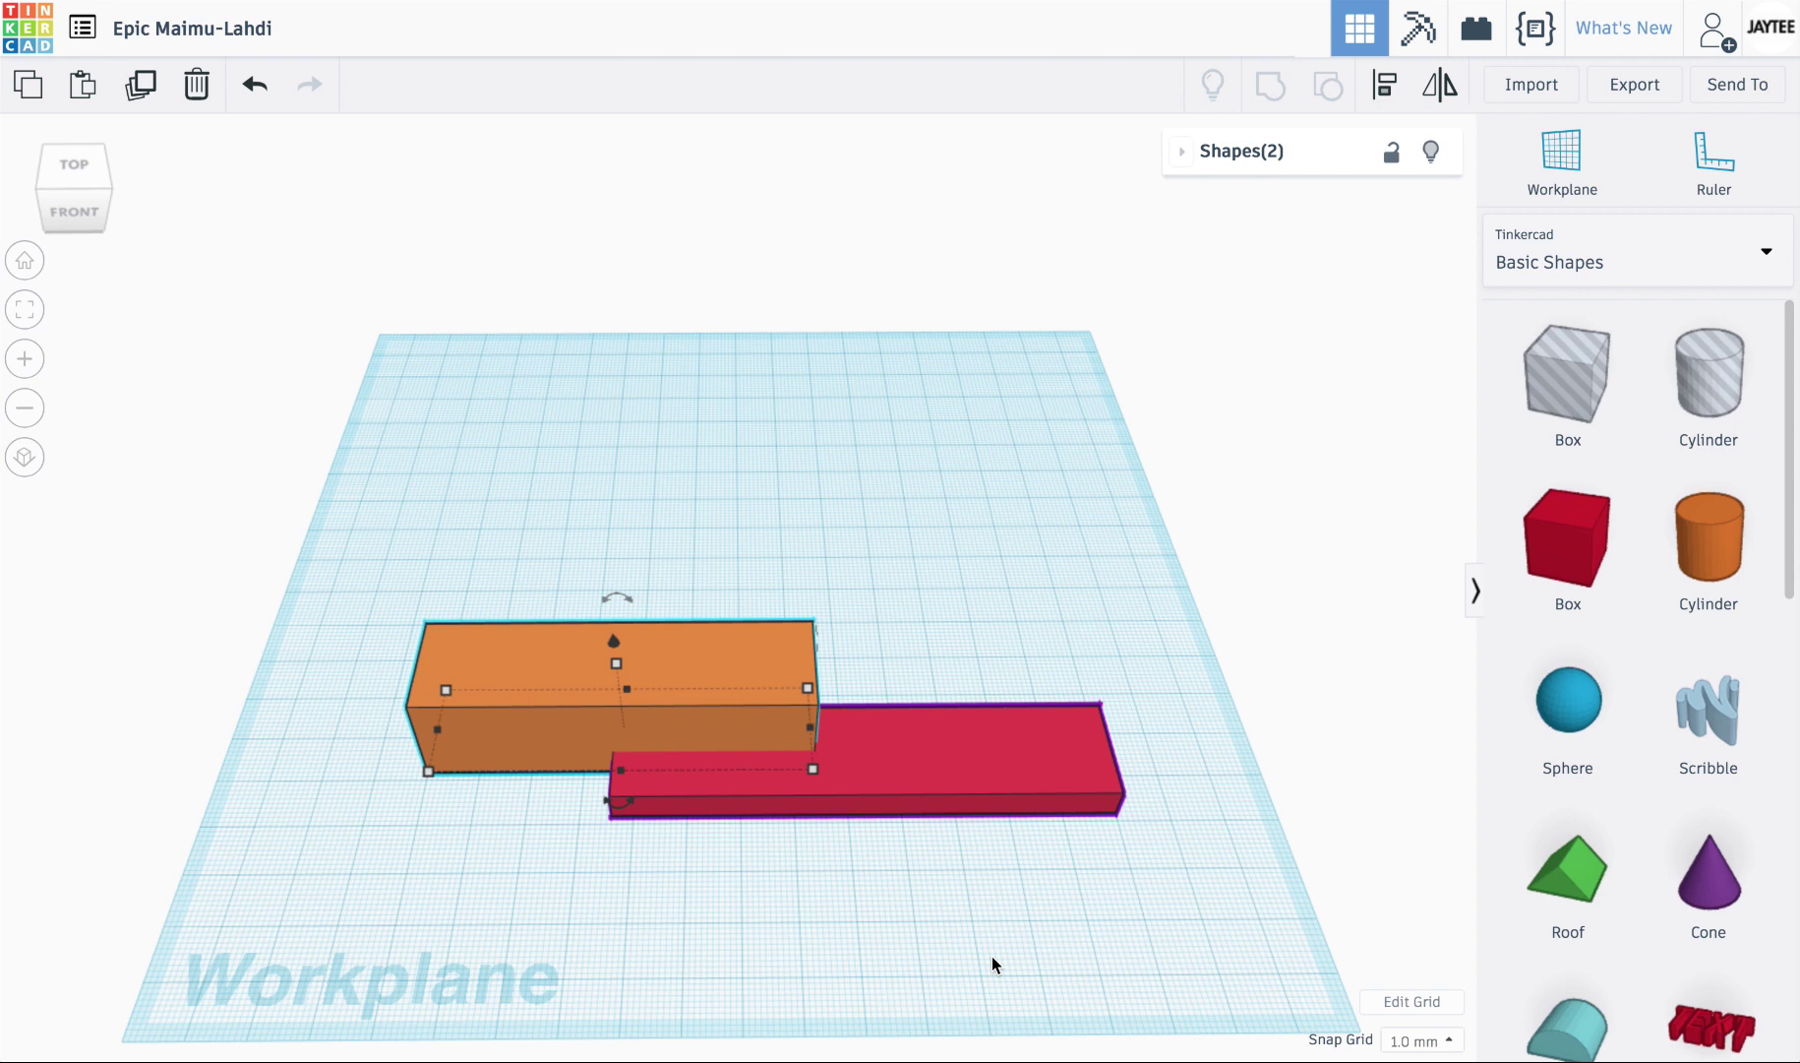
pyautogui.press('l')
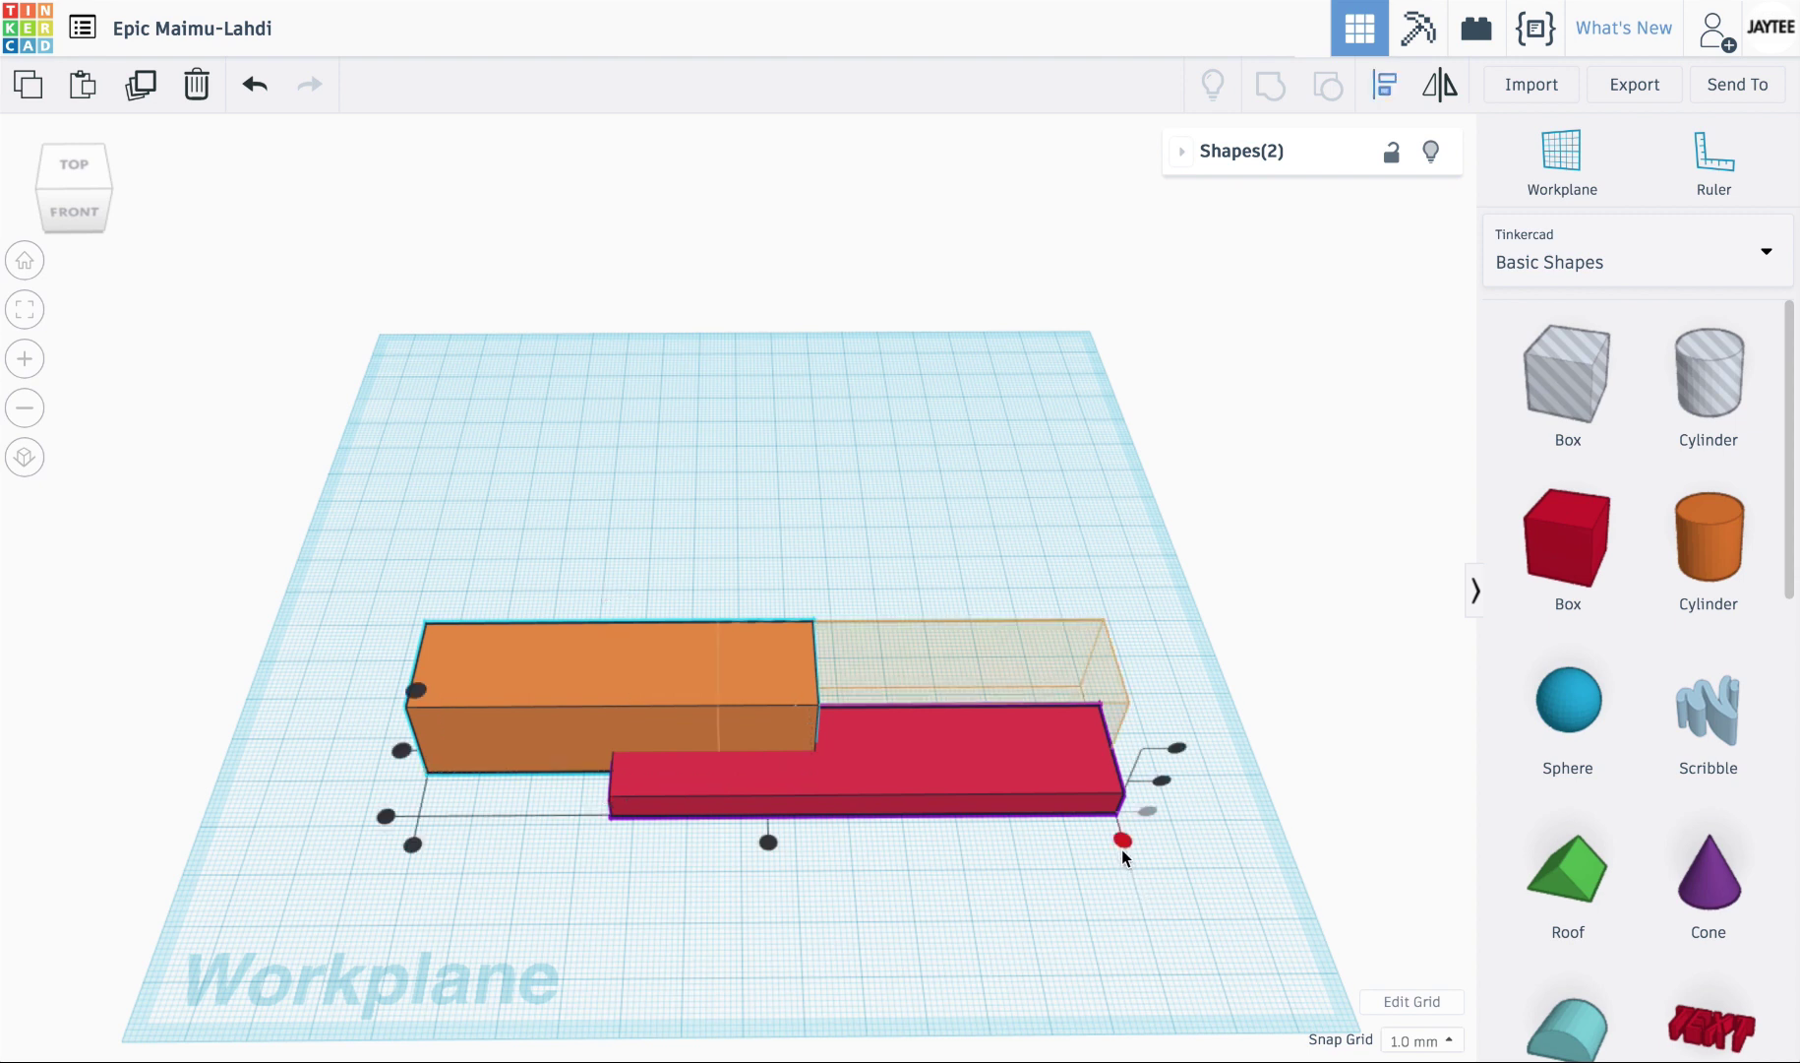
pyautogui.click(1122, 840)
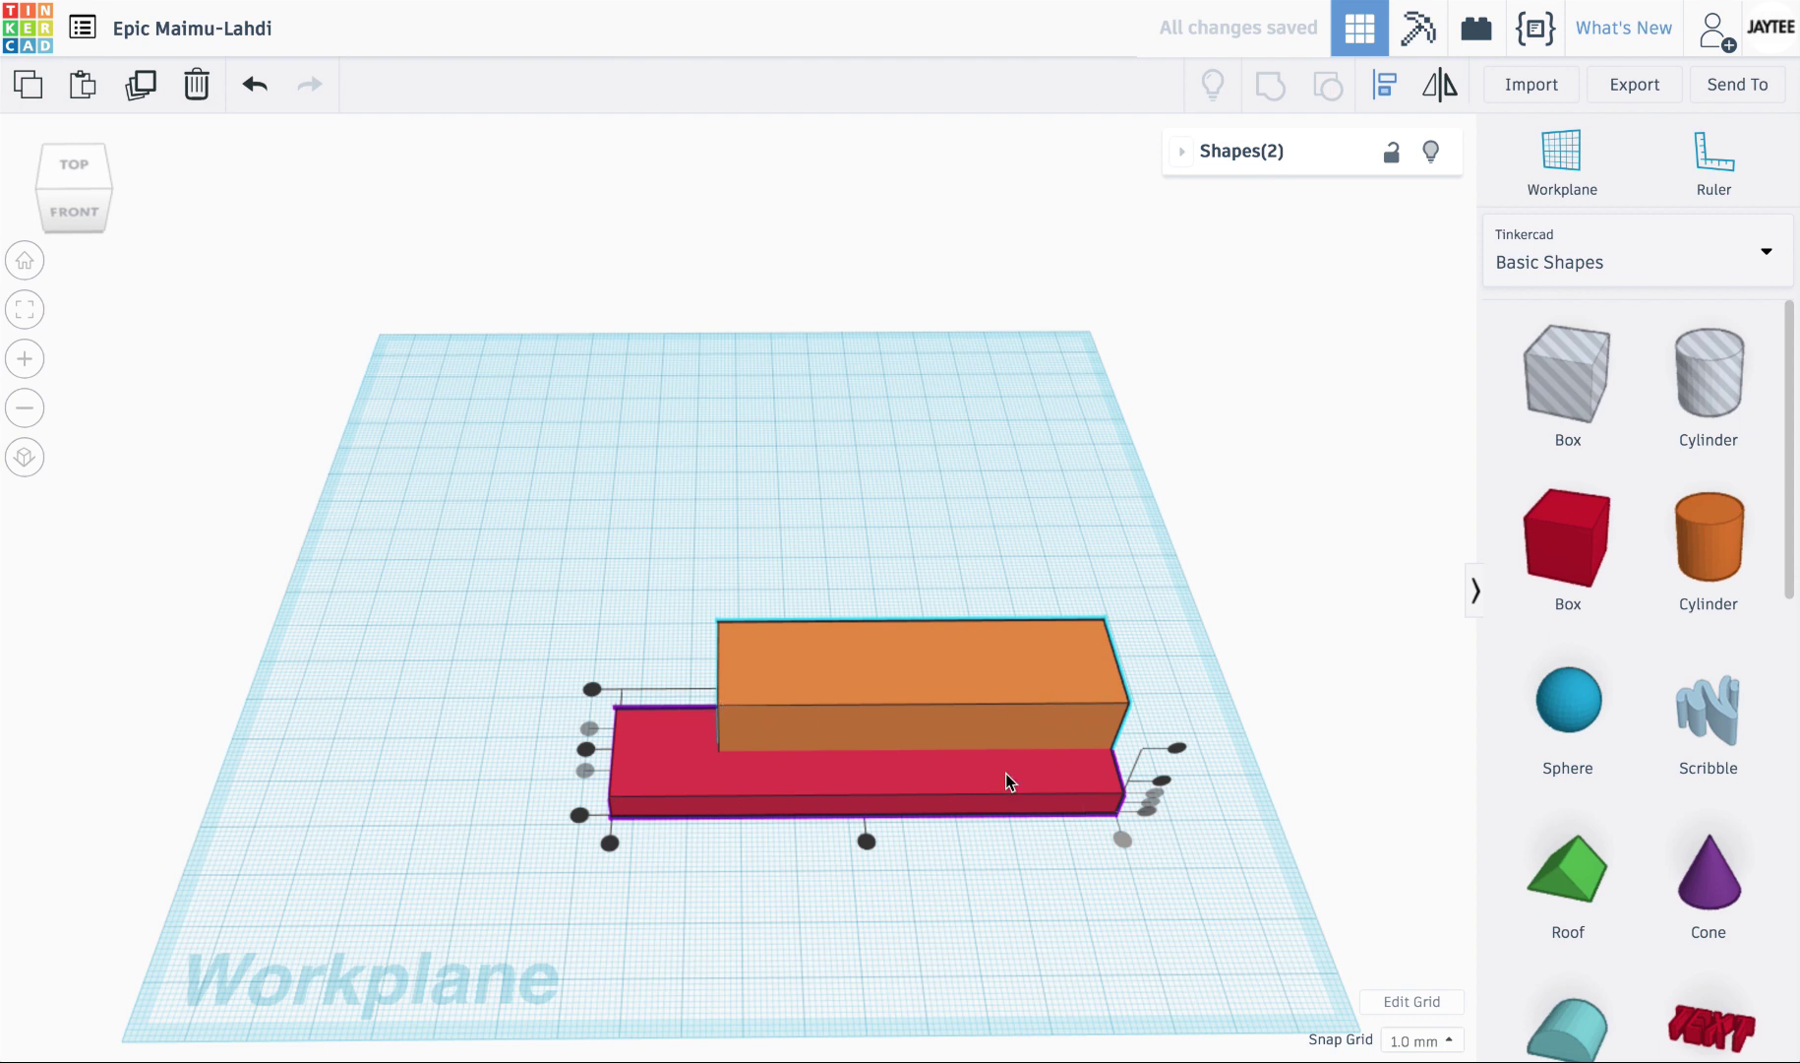
pyautogui.click(866, 841)
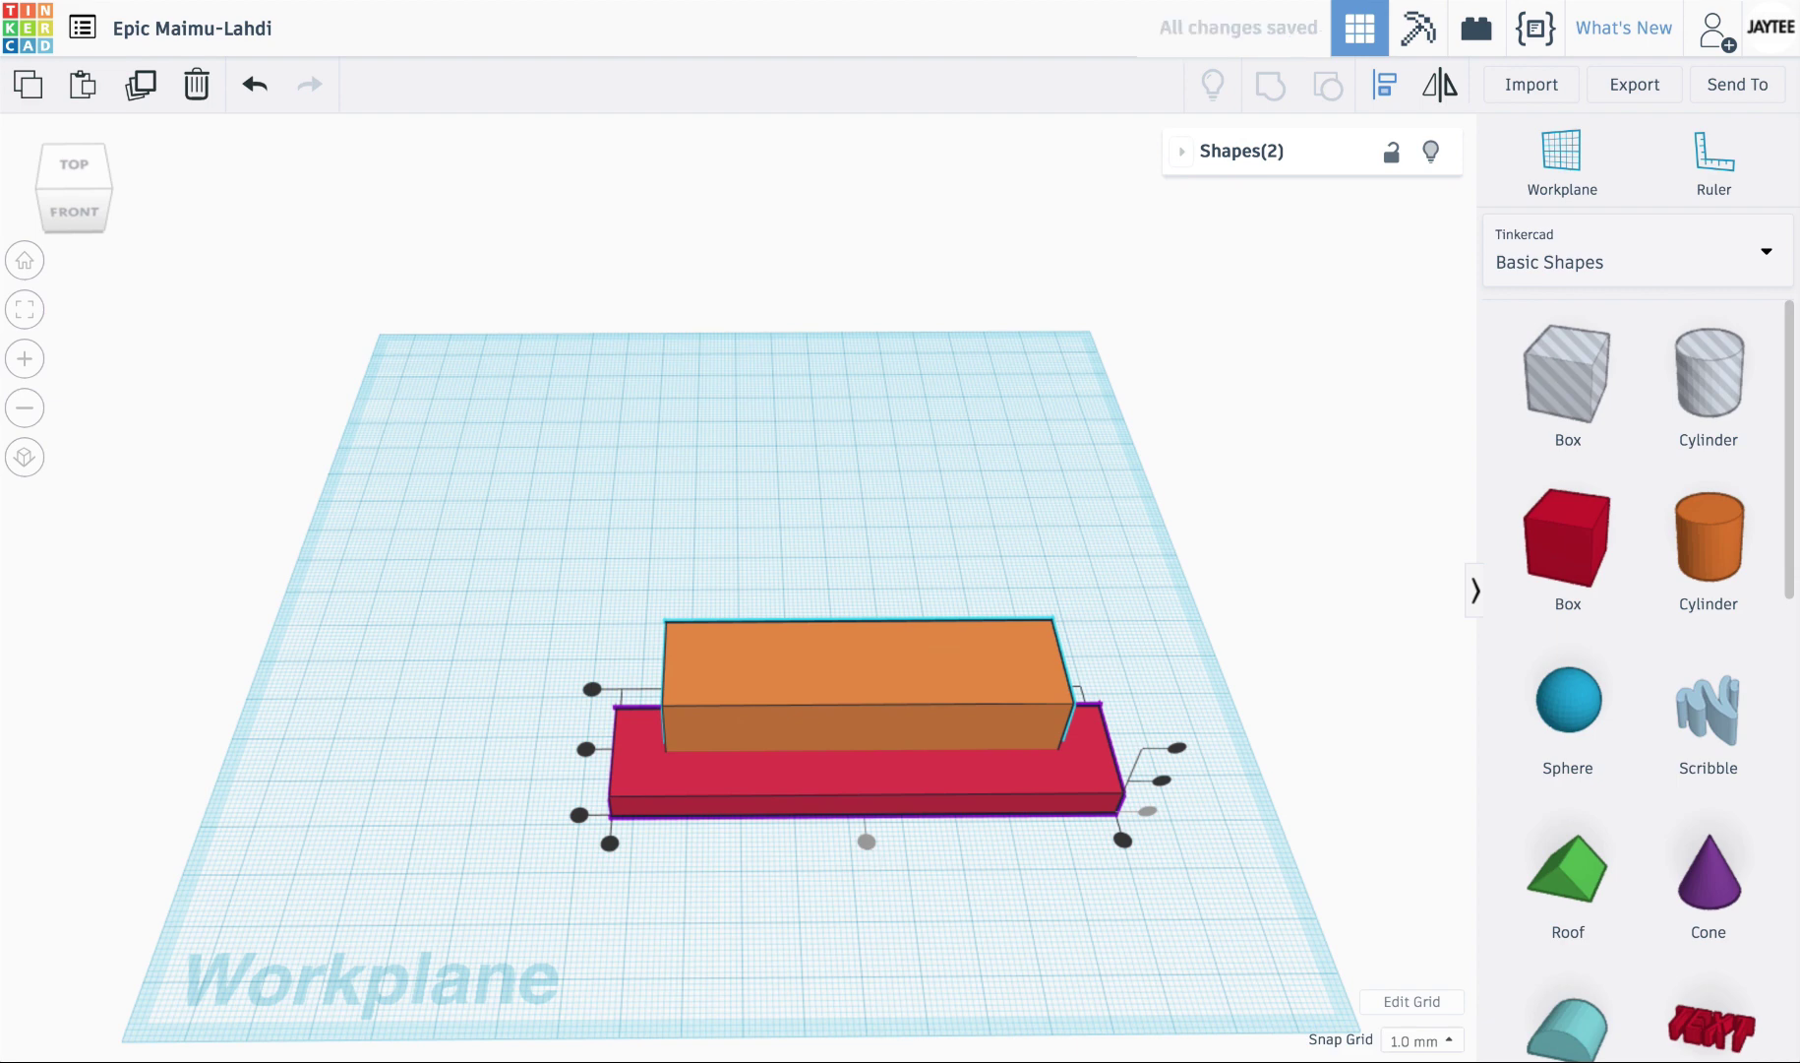
pyautogui.moveTo(603, 970); pyautogui.dragTo(1008, 950, button='right')
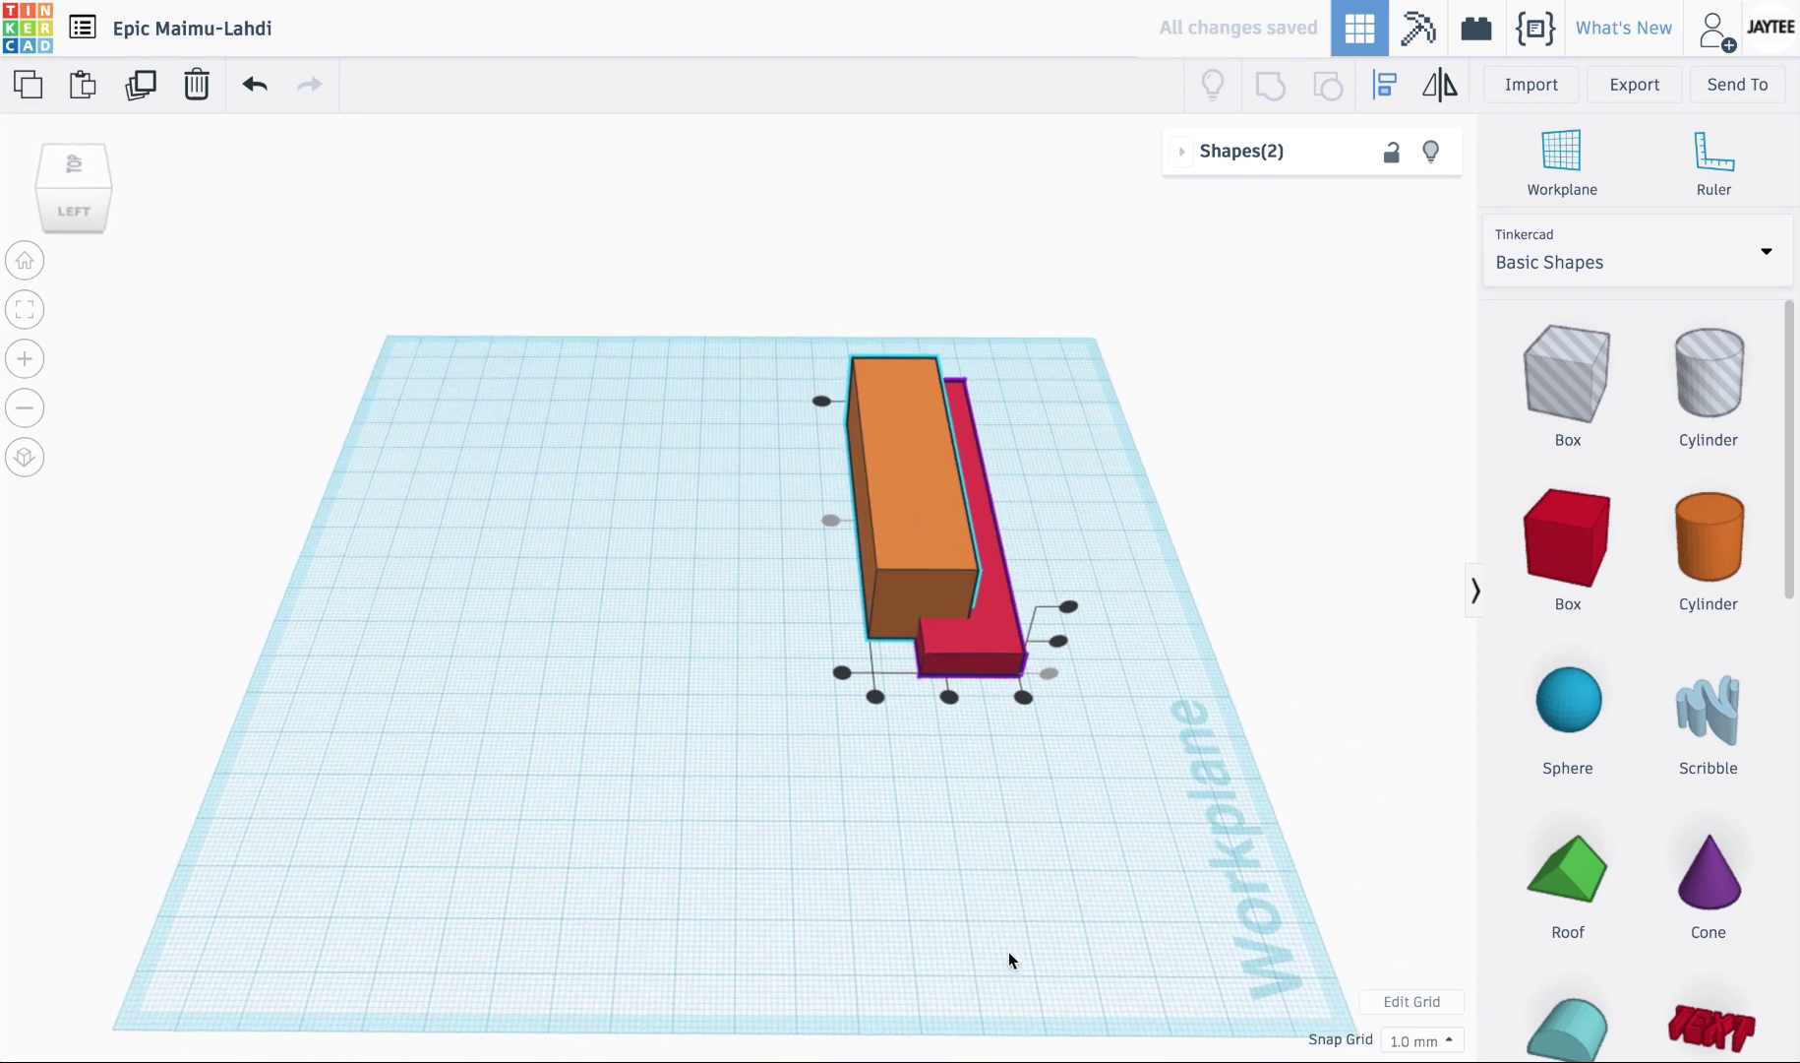
# Make the orange box narrower and re-align it right and centred on the red box.
pyautogui.click(623, 619)
pyautogui.click(938, 451)
pyautogui.moveTo(942, 520); pyautogui.dragTo(923, 523)
pyautogui.click(989, 721)
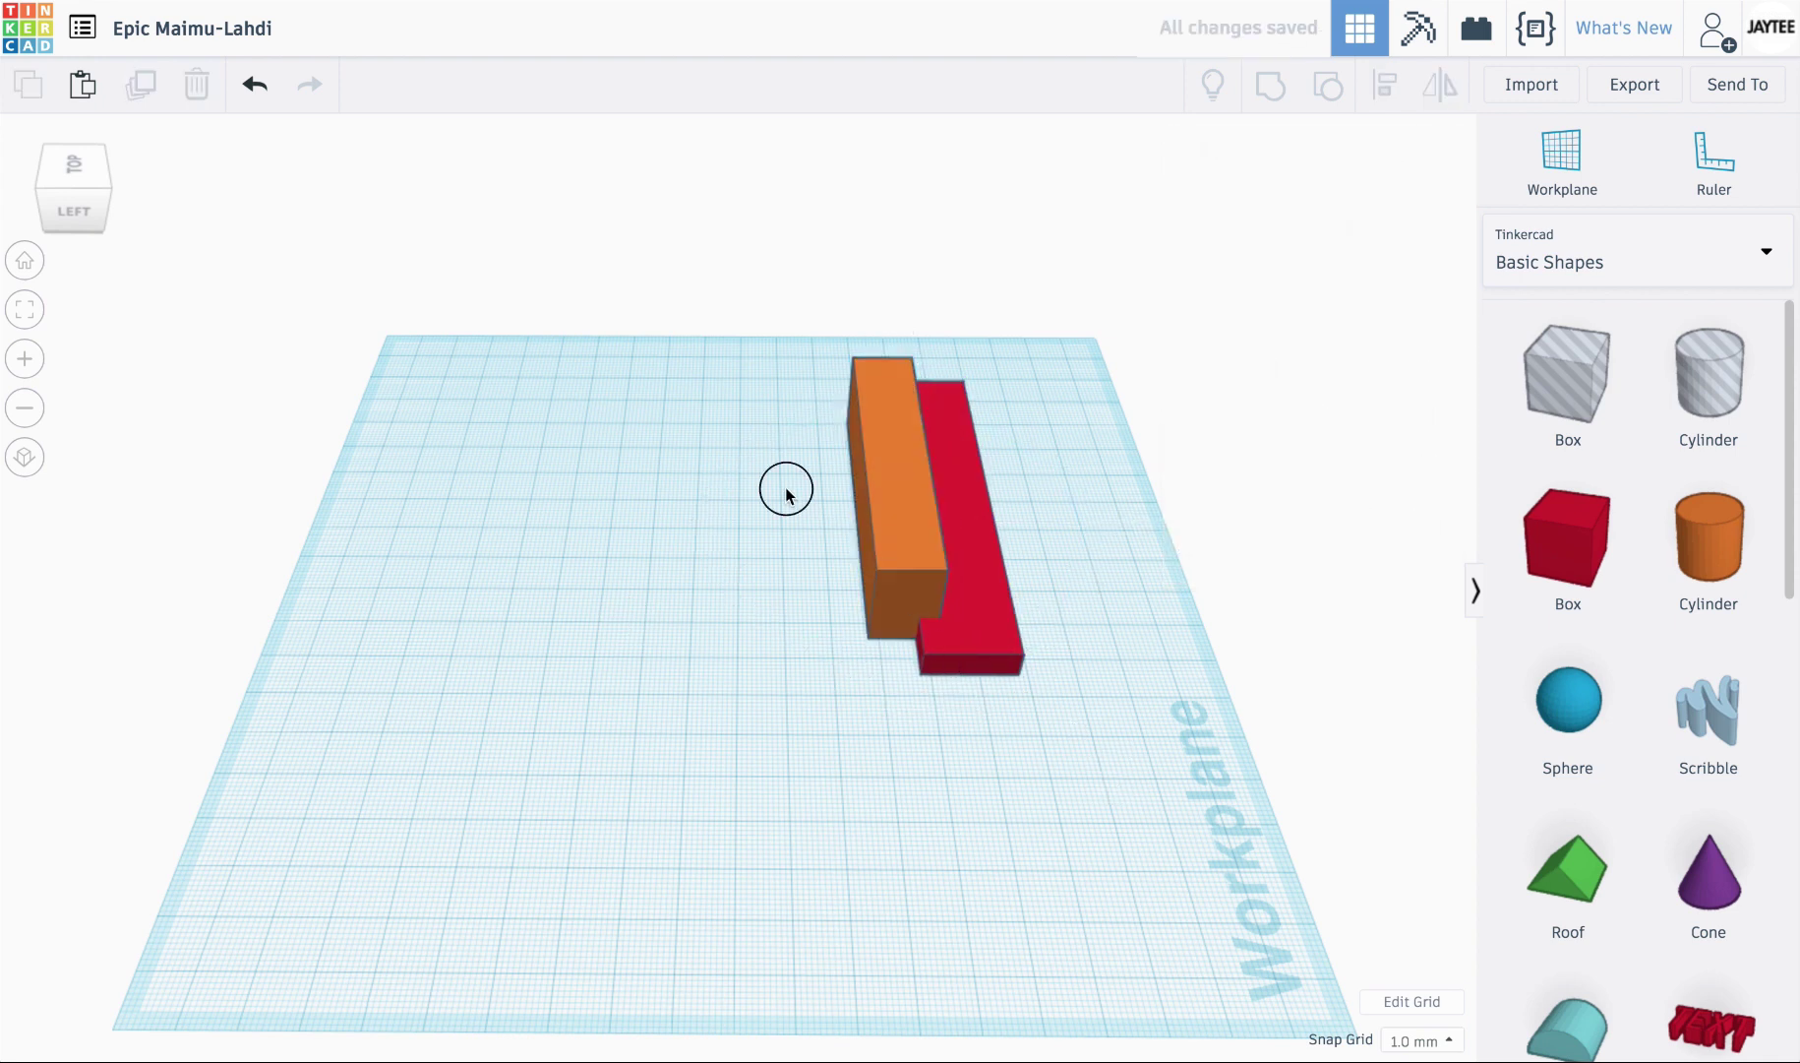
pyautogui.moveTo(784, 486); pyautogui.dragTo(1109, 784)
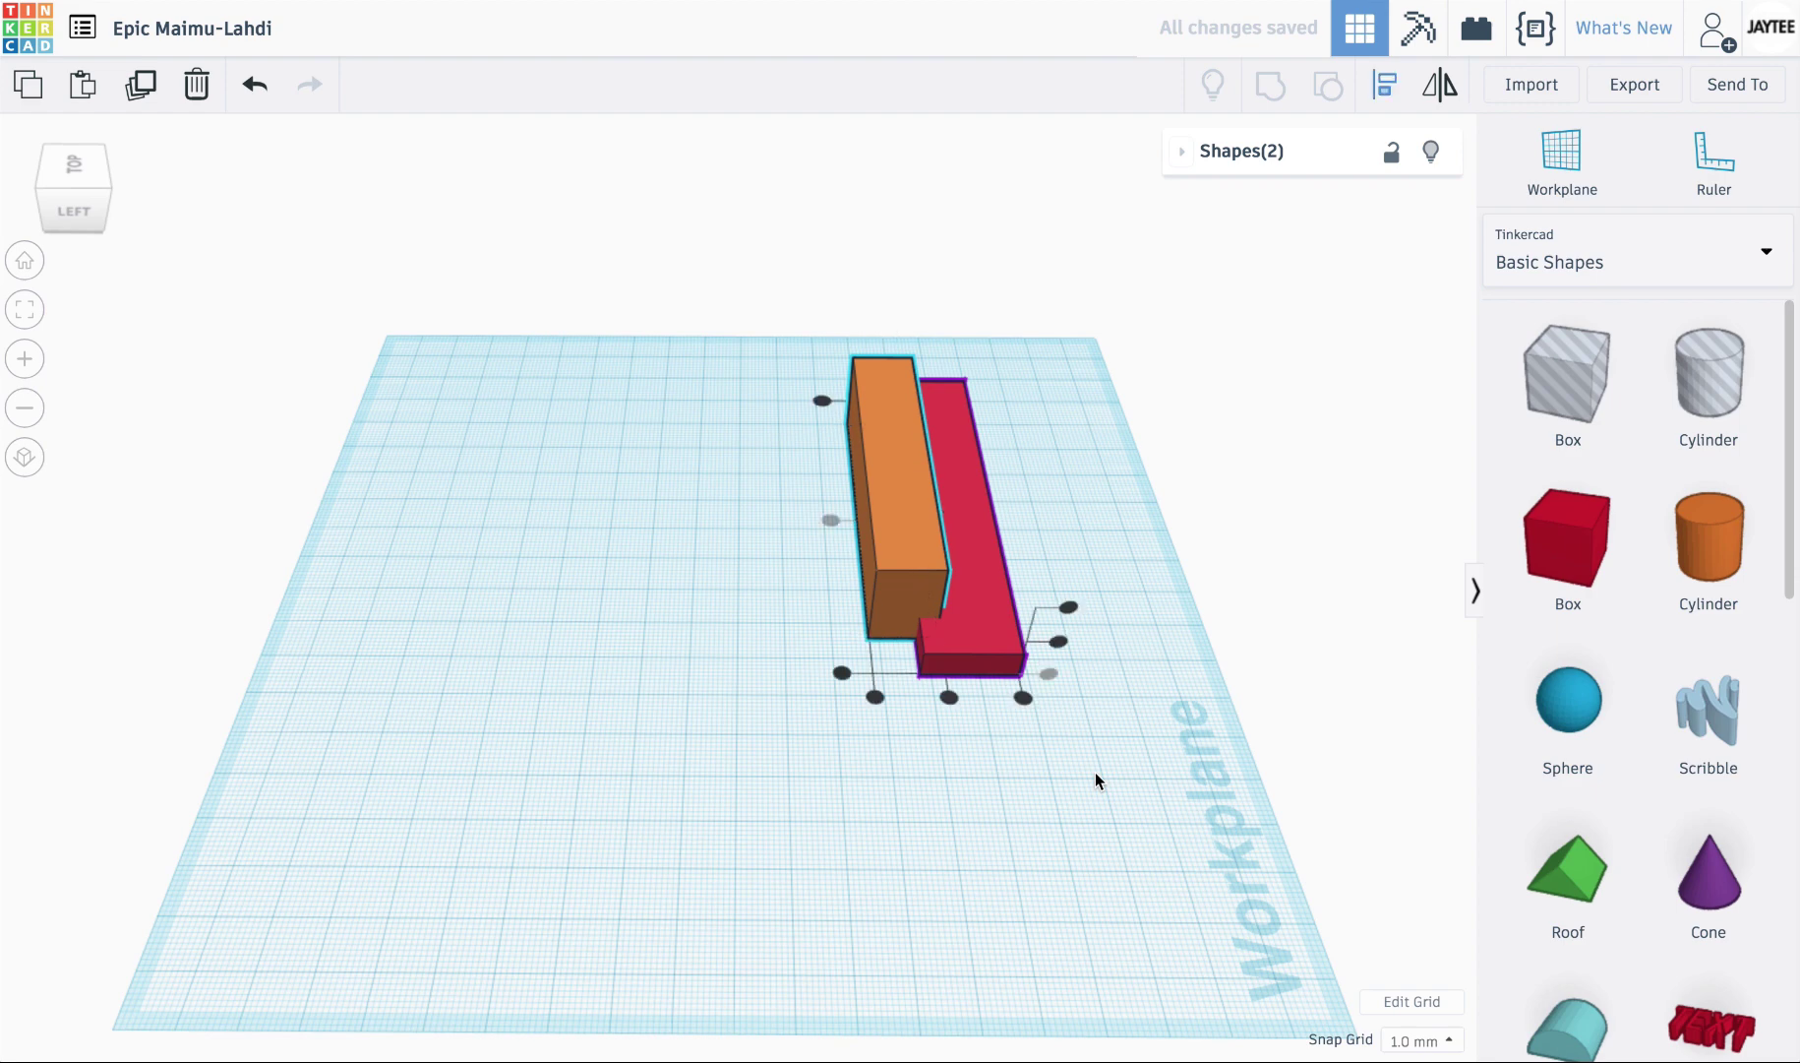
pyautogui.click(1024, 697)
pyautogui.click(978, 696)
pyautogui.moveTo(1249, 747); pyautogui.dragTo(728, 986, button='right')
pyautogui.click(415, 872)
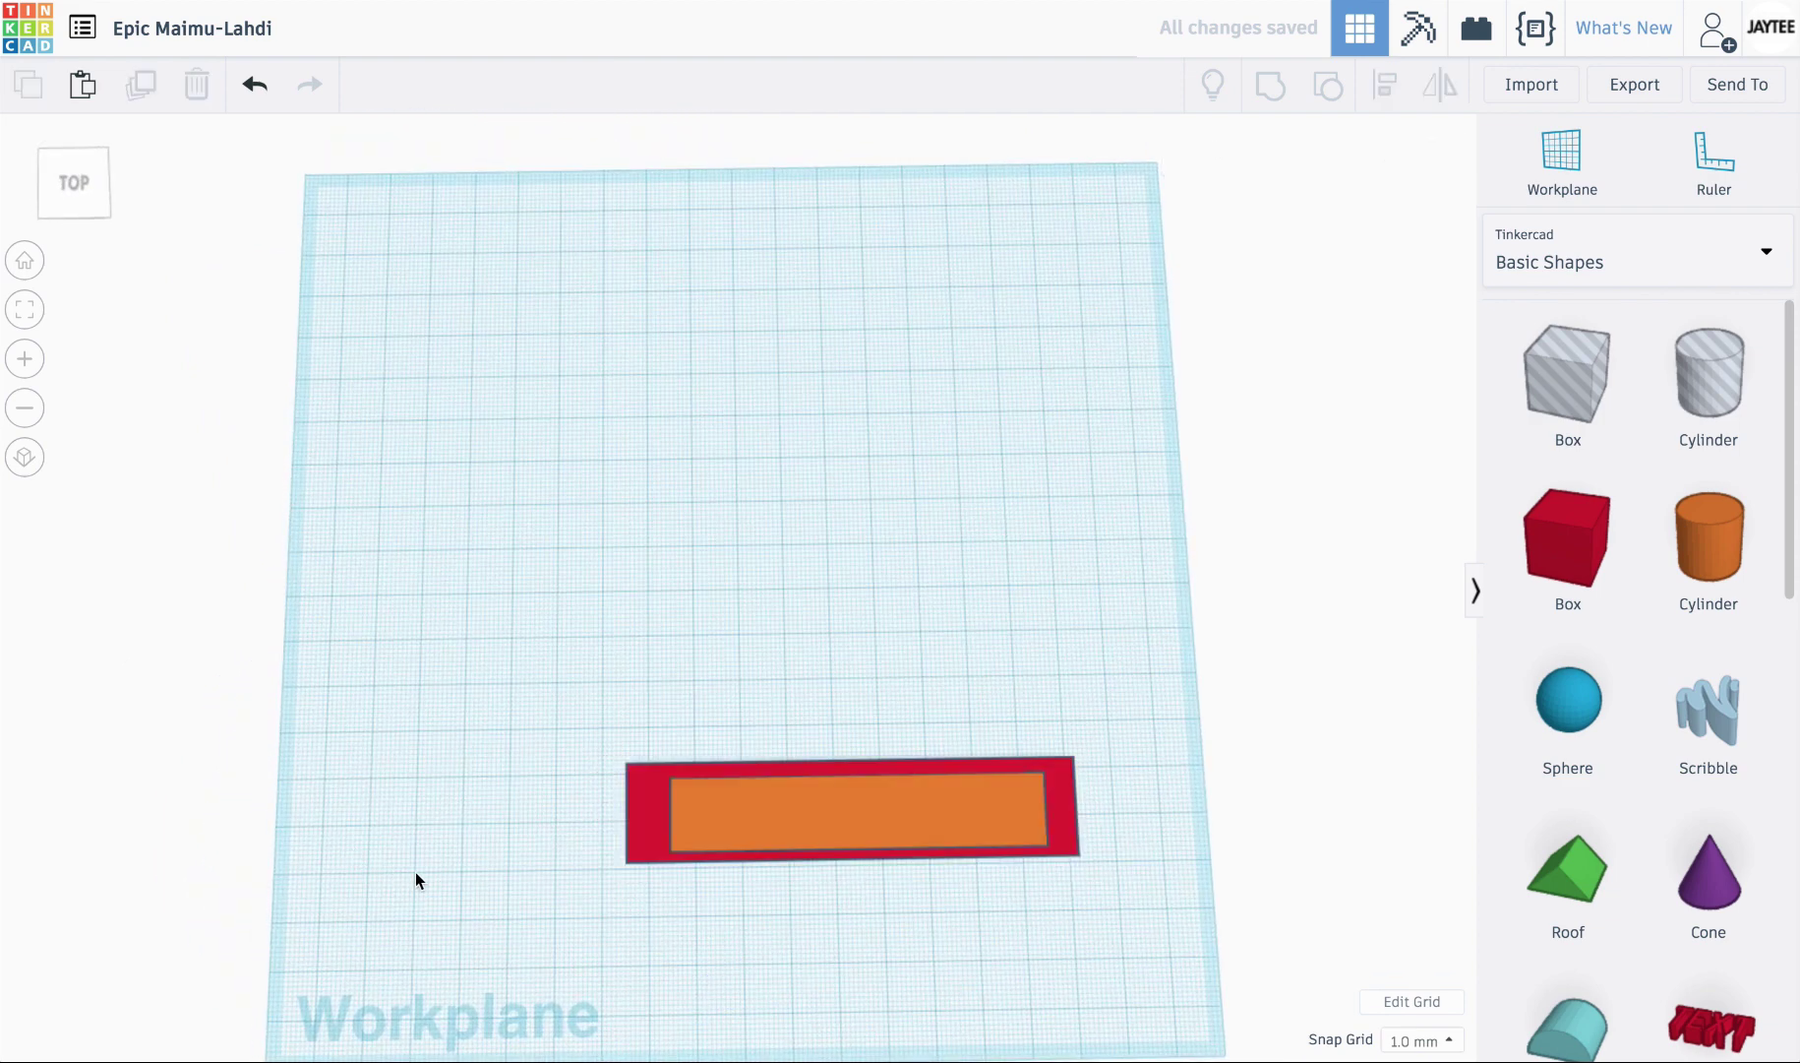
pyautogui.click(25, 456)
pyautogui.moveTo(960, 950); pyautogui.dragTo(1015, 921, button='right')
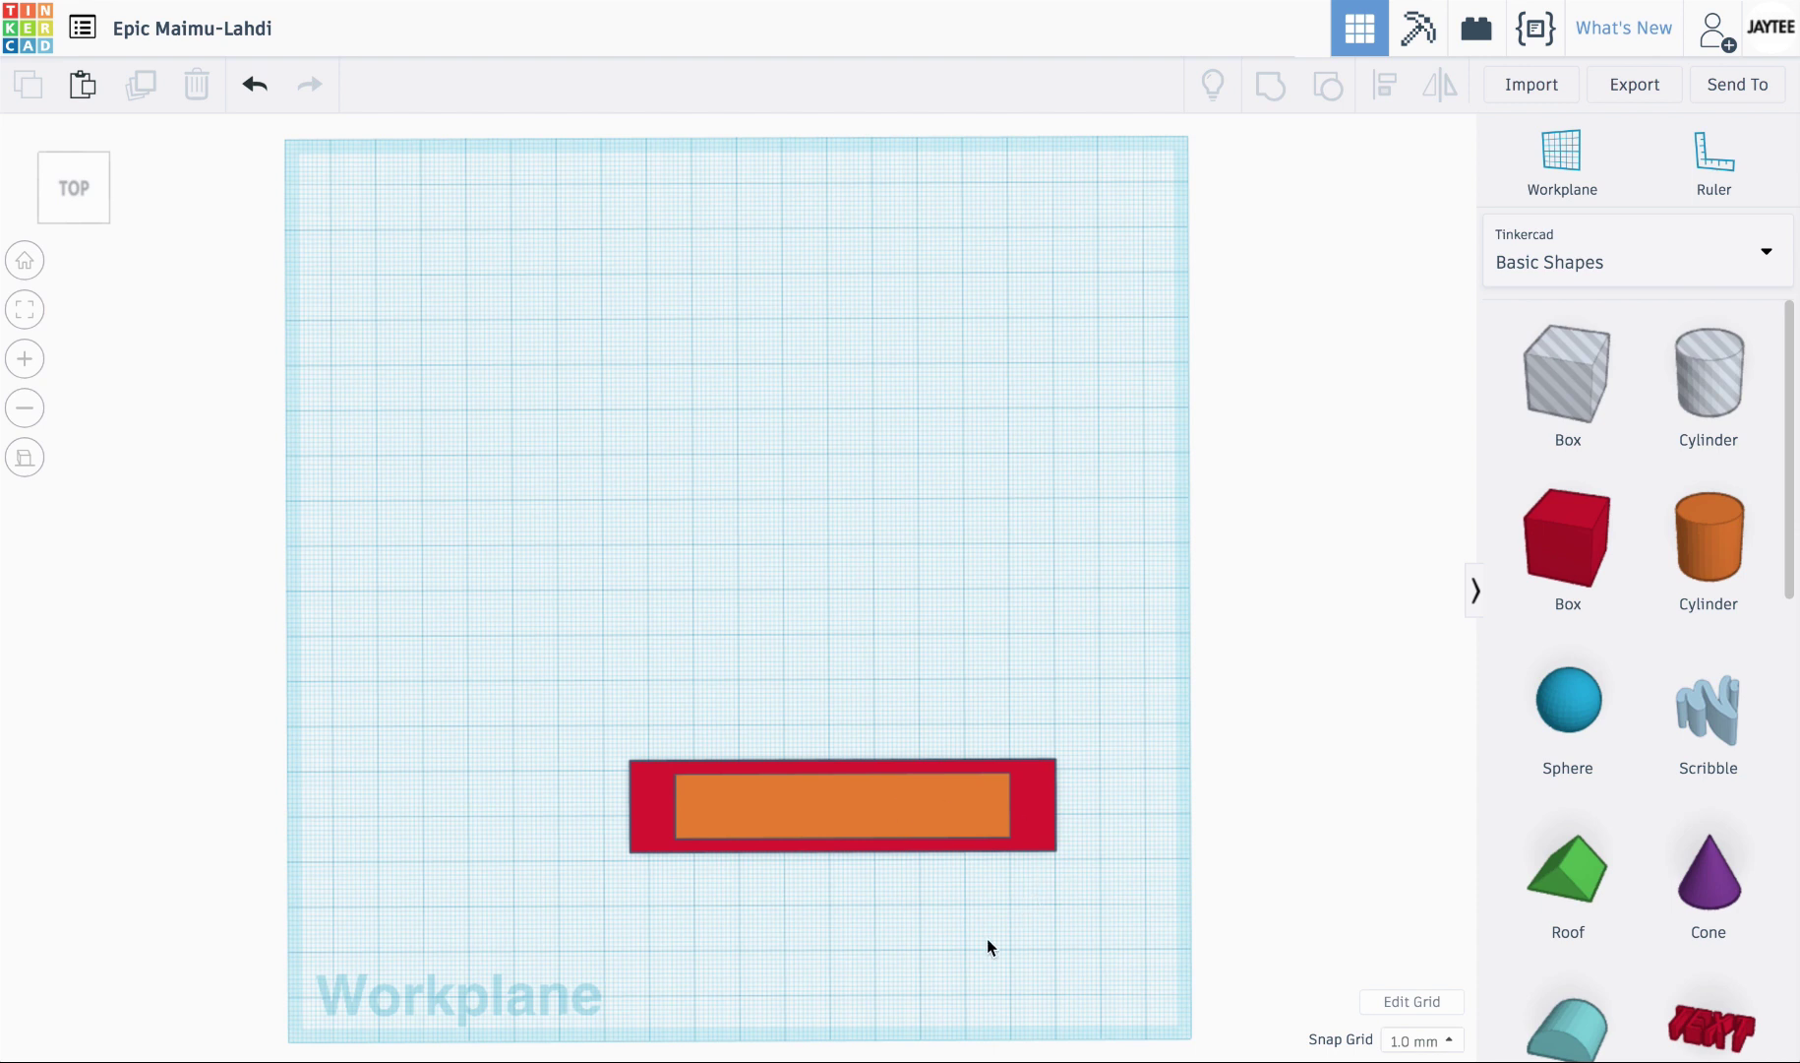
pyautogui.moveTo(988, 938); pyautogui.dragTo(990, 846, button='right')
# Return to perspective view and move the orange box up-left off the red box.
pyautogui.click(25, 458)
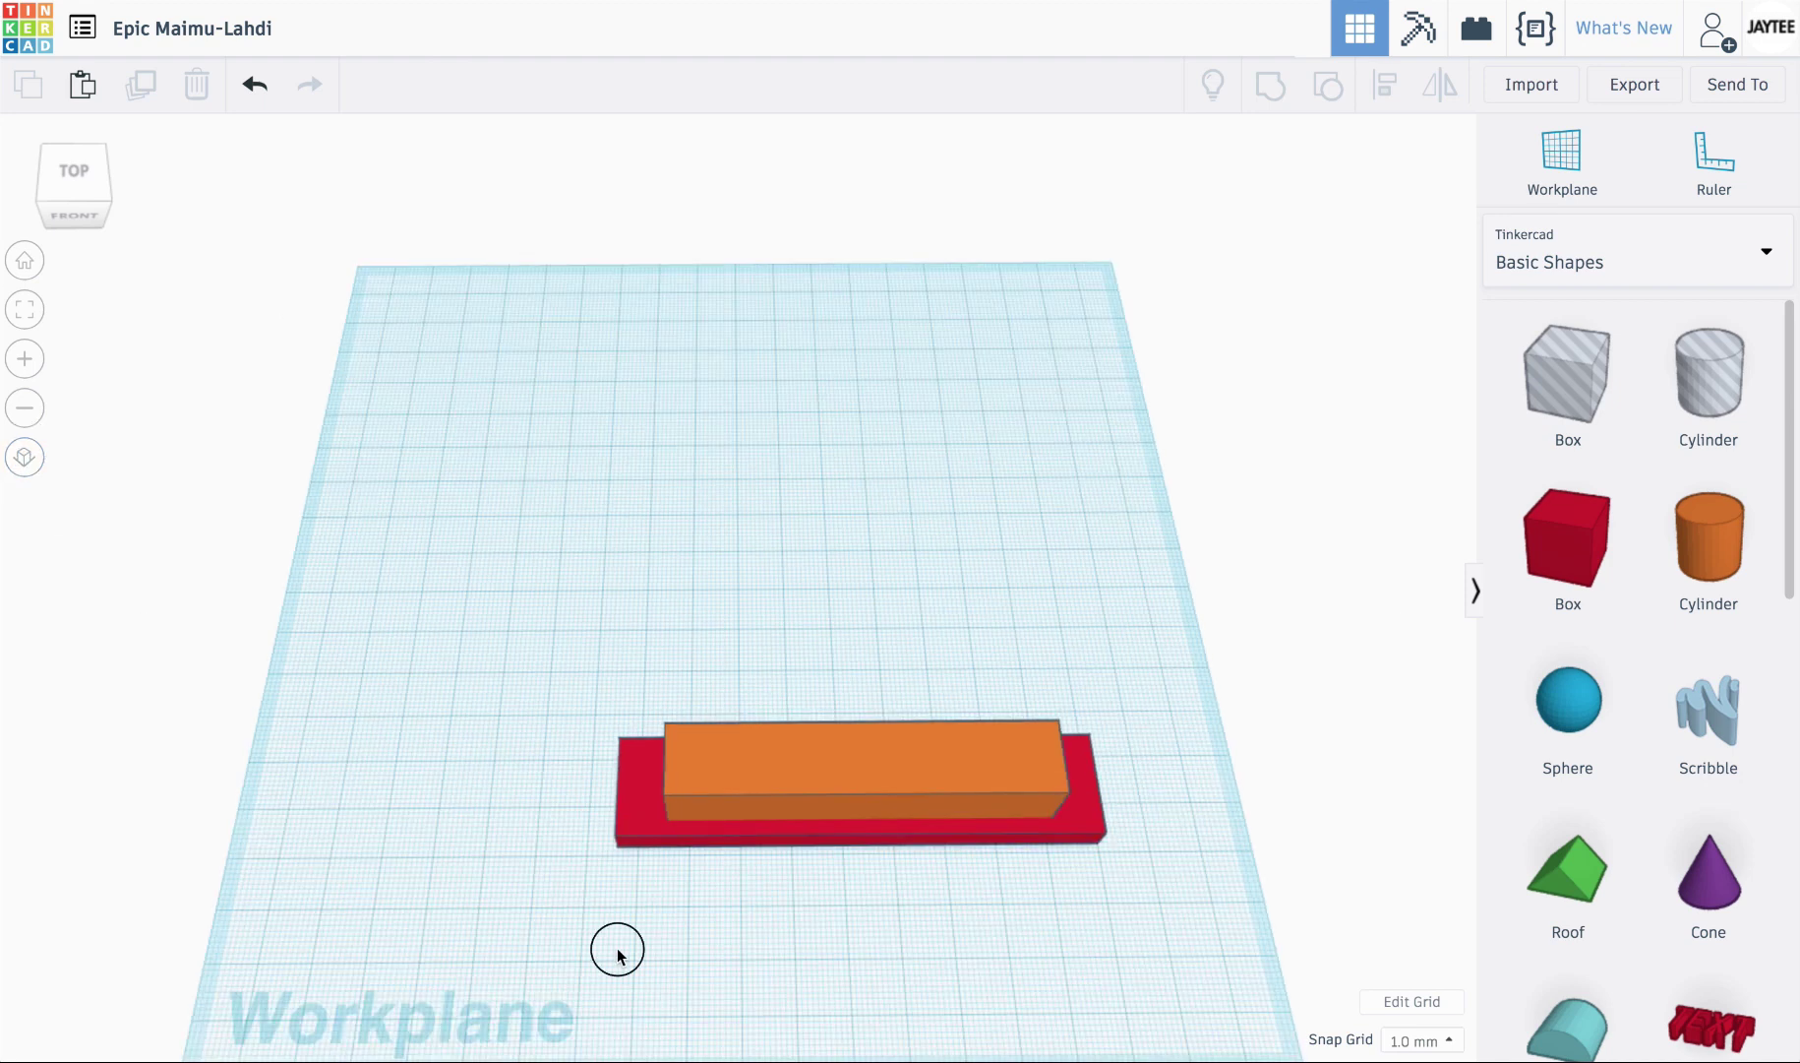
pyautogui.moveTo(829, 775); pyautogui.dragTo(374, 531)
pyautogui.click(591, 915)
# Align the orange box to the red box: centred lengthwise and centred front to back.
pyautogui.click(441, 417)
pyautogui.moveTo(441, 417); pyautogui.dragTo(870, 998)
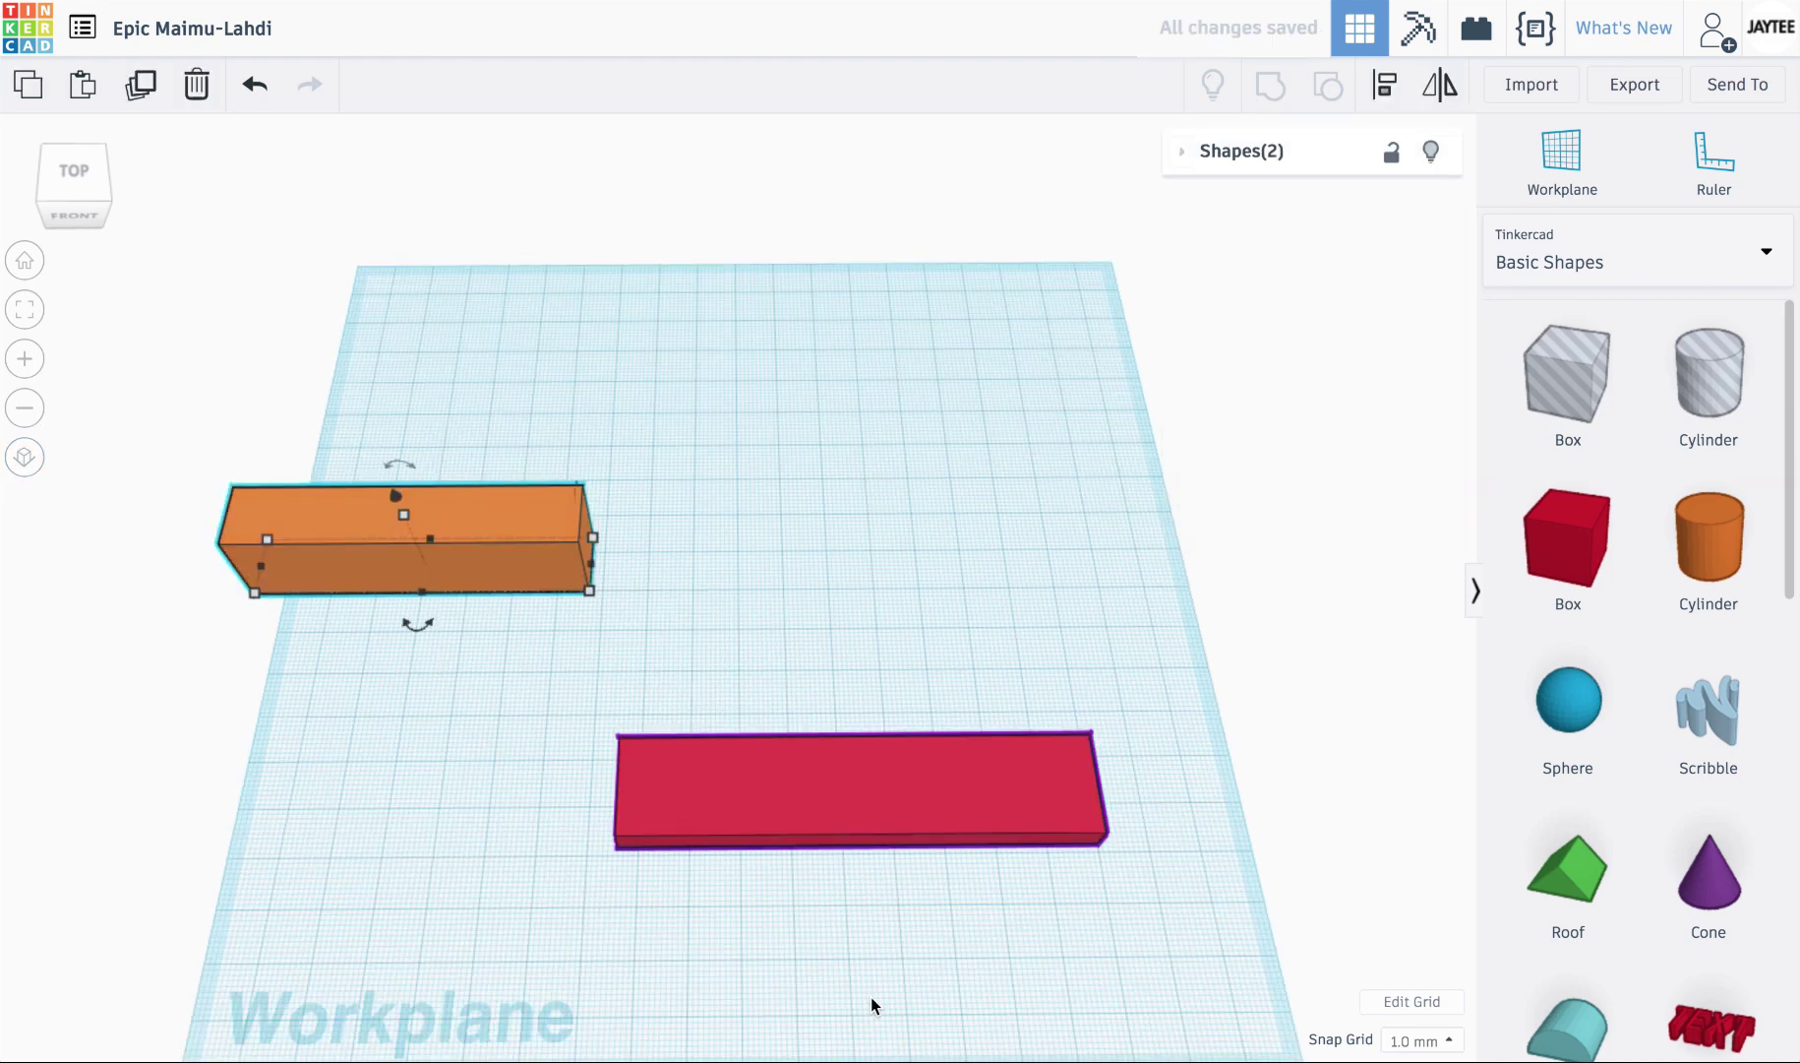
pyautogui.press('l')
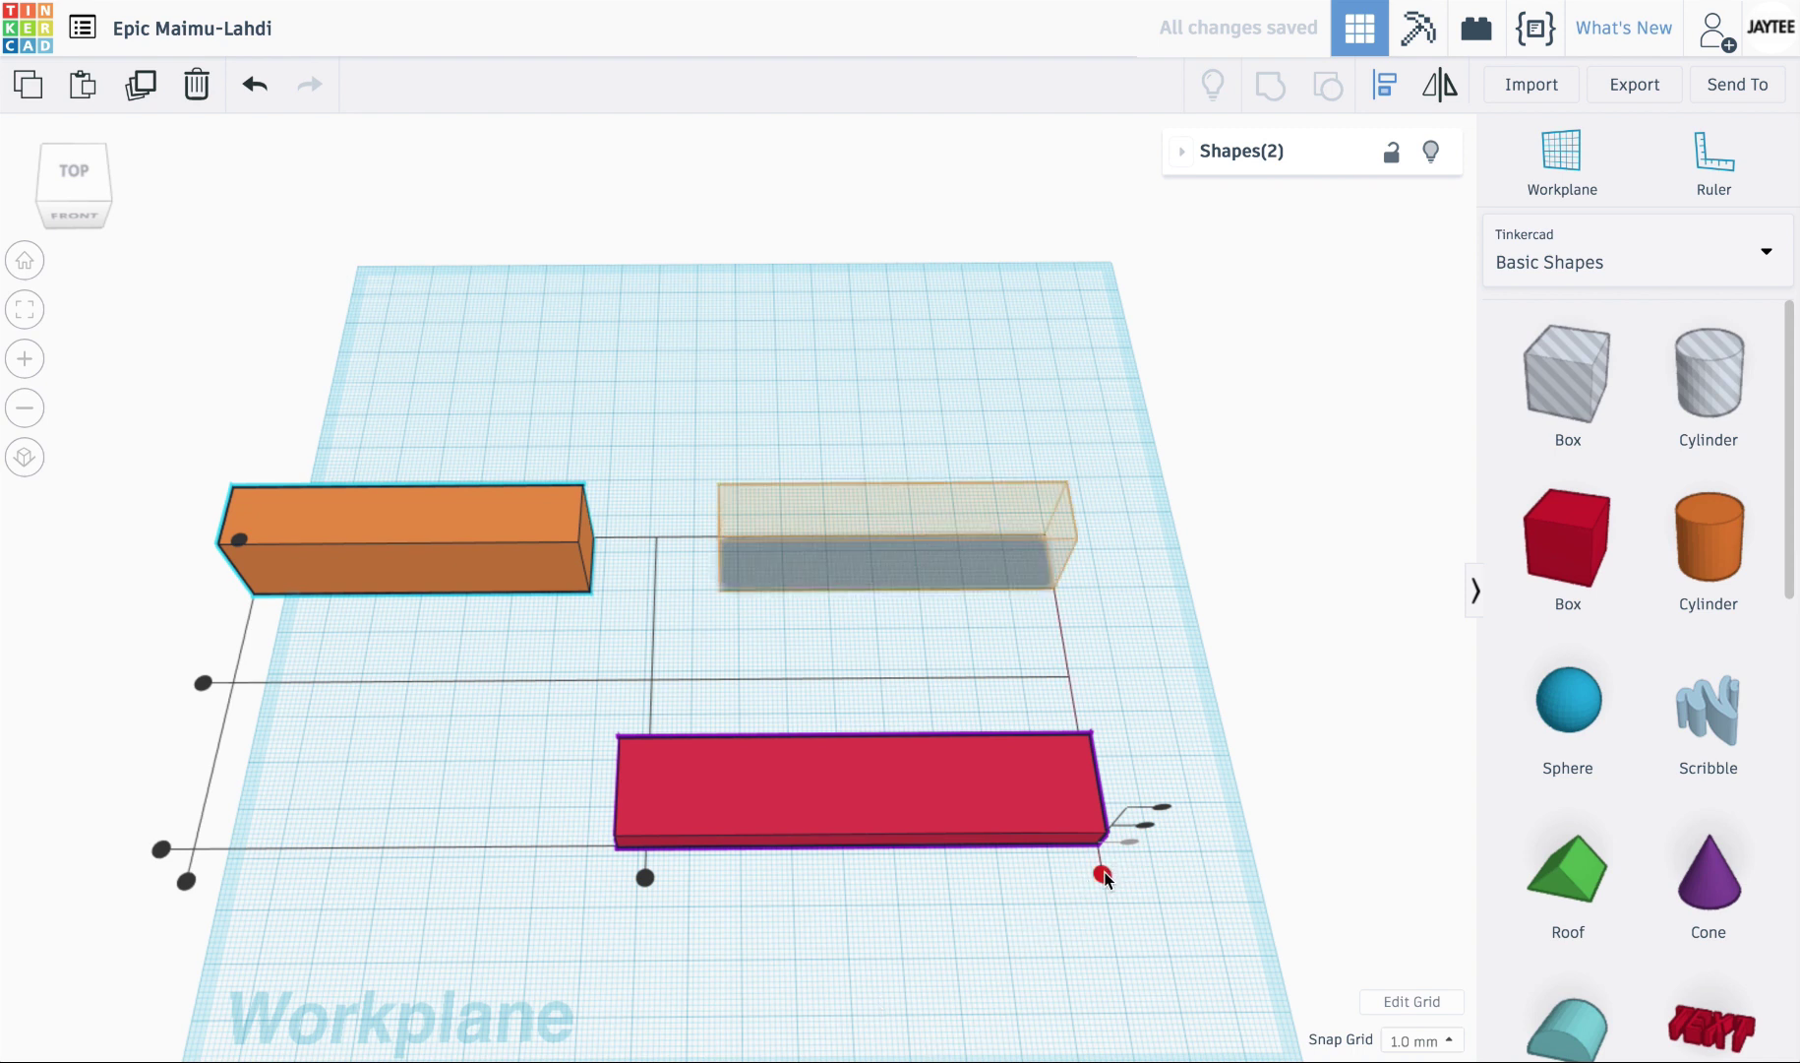
pyautogui.click(1103, 875)
pyautogui.click(858, 875)
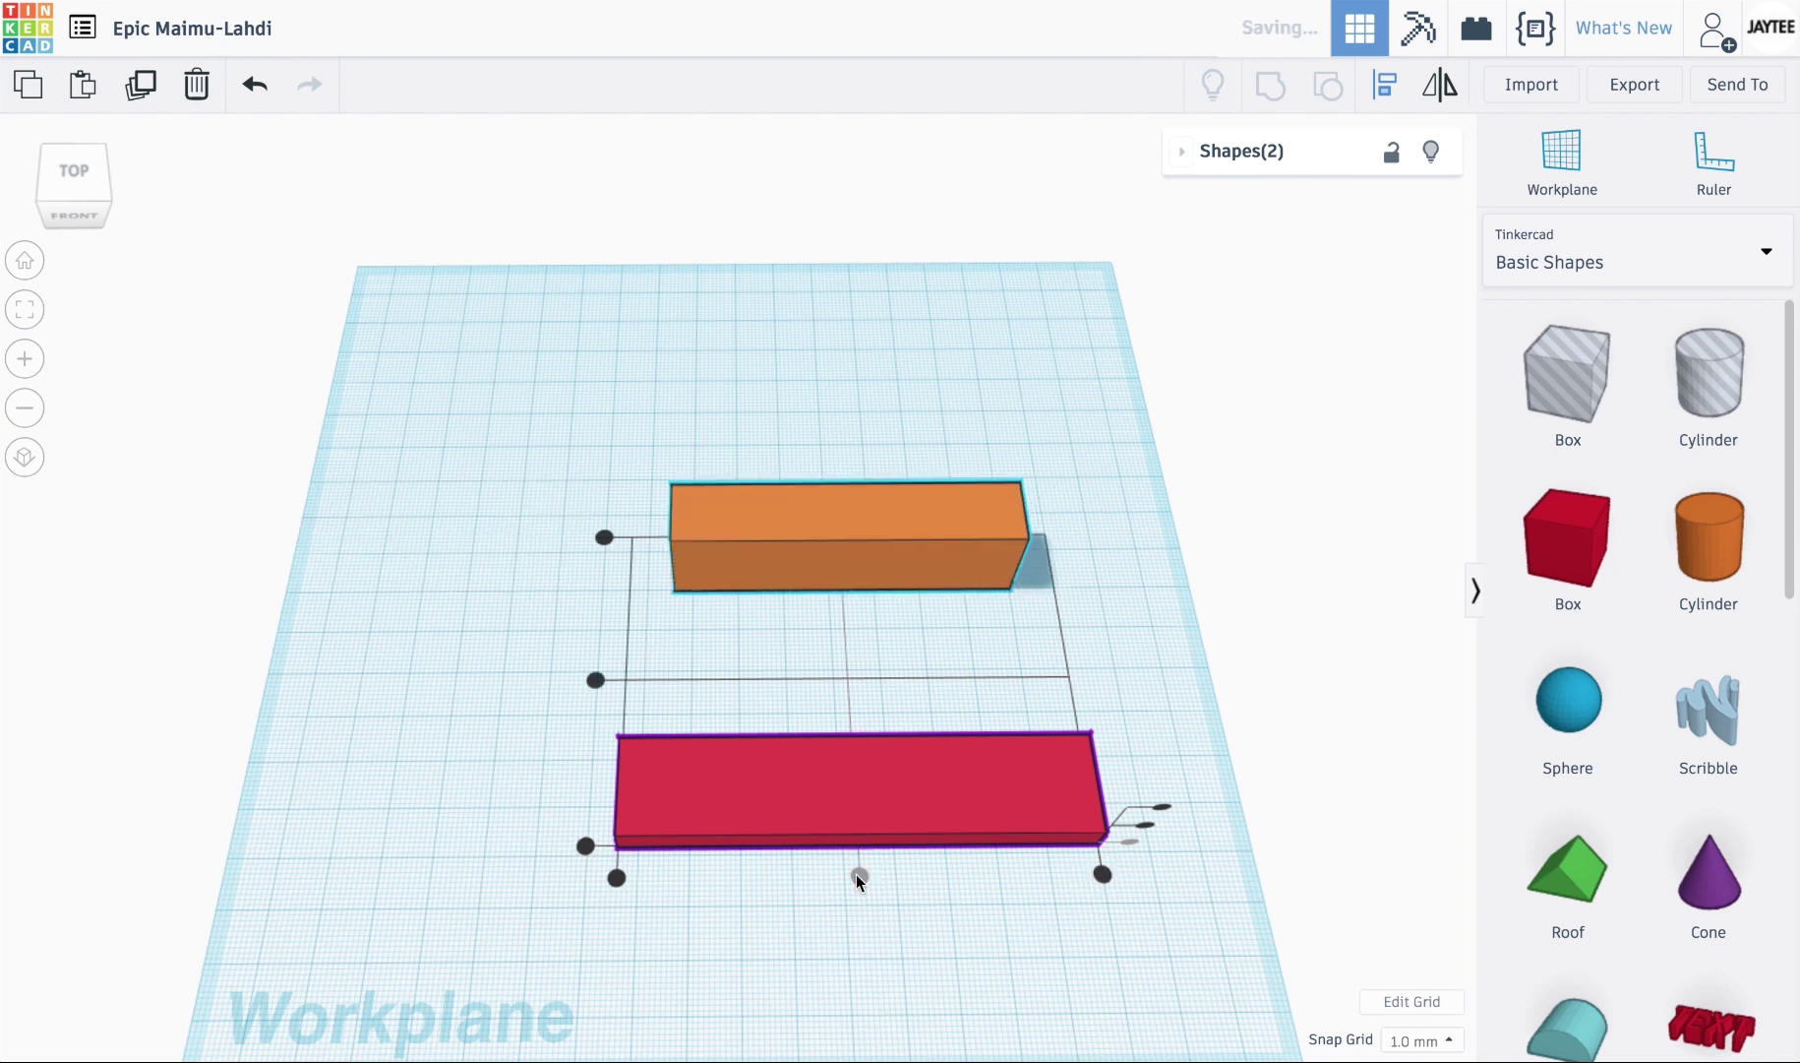
pyautogui.click(586, 844)
pyautogui.click(591, 797)
pyautogui.click(834, 911)
pyautogui.click(910, 652)
pyautogui.moveTo(910, 652); pyautogui.dragTo(899, 598, button='right')
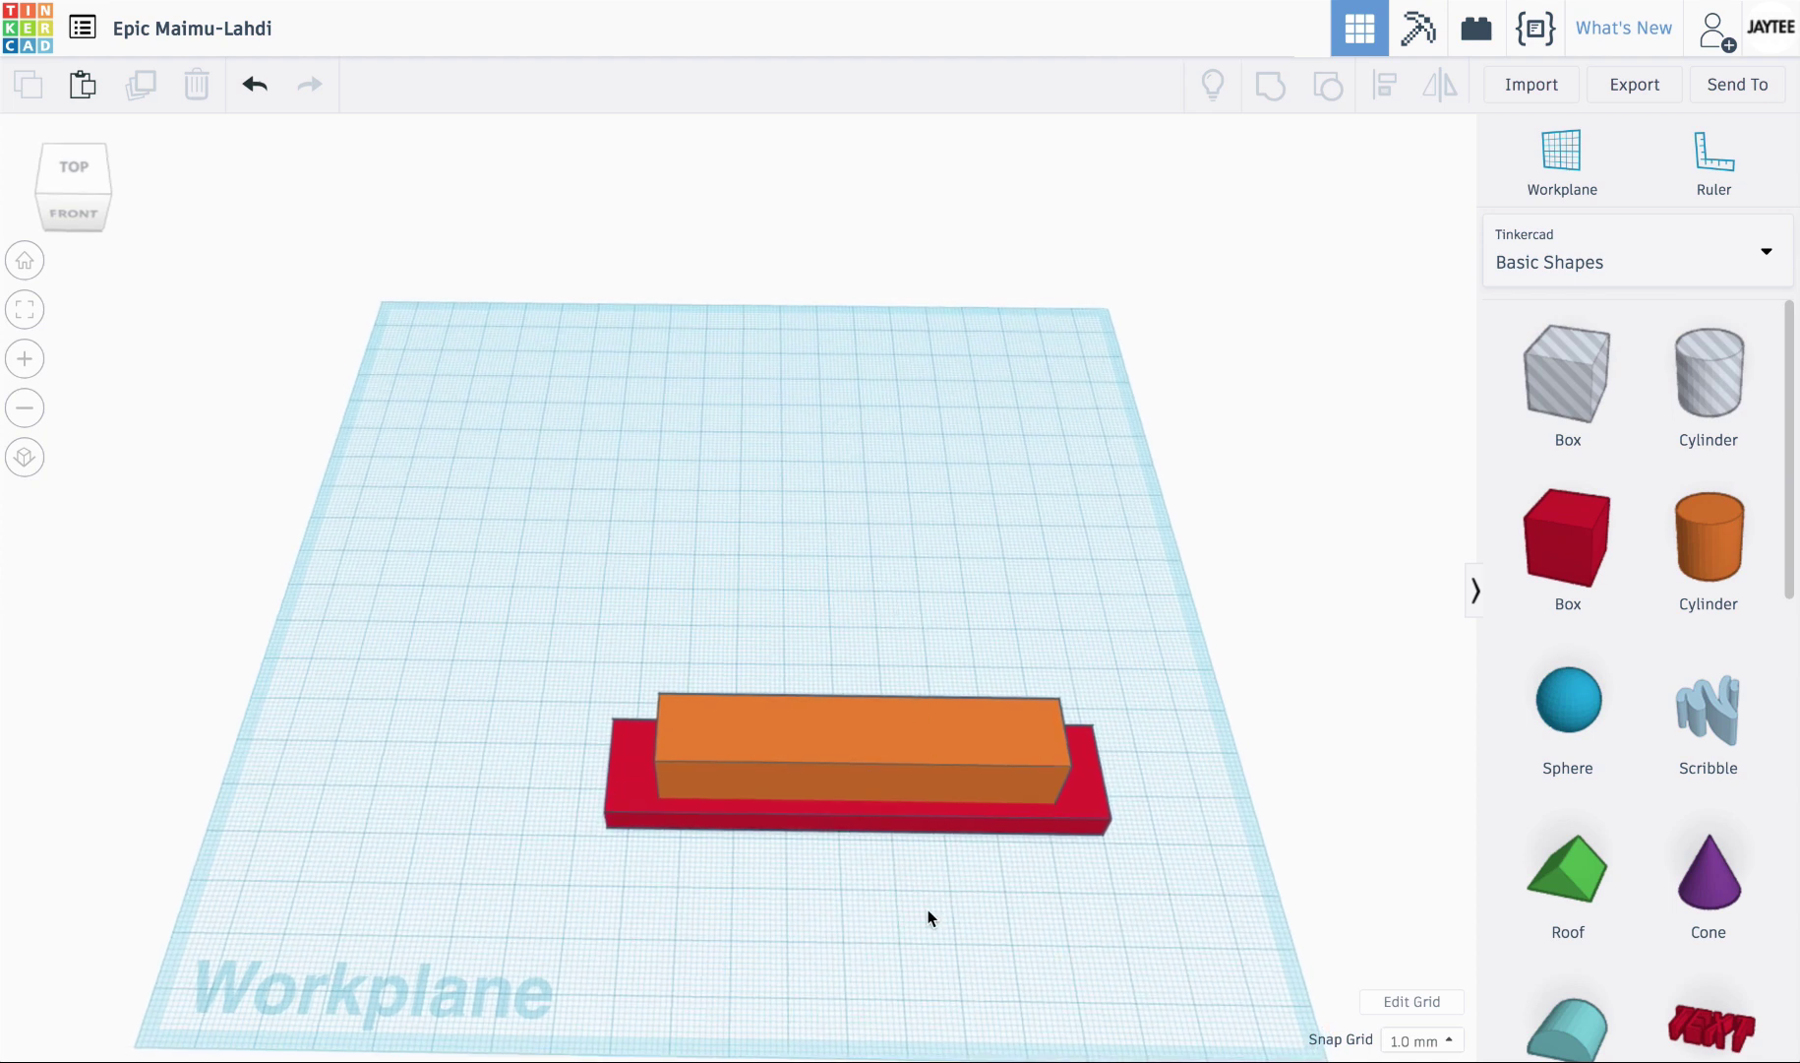
# Stretch the orange box's left side out to about 127 mm long.
pyautogui.click(848, 752)
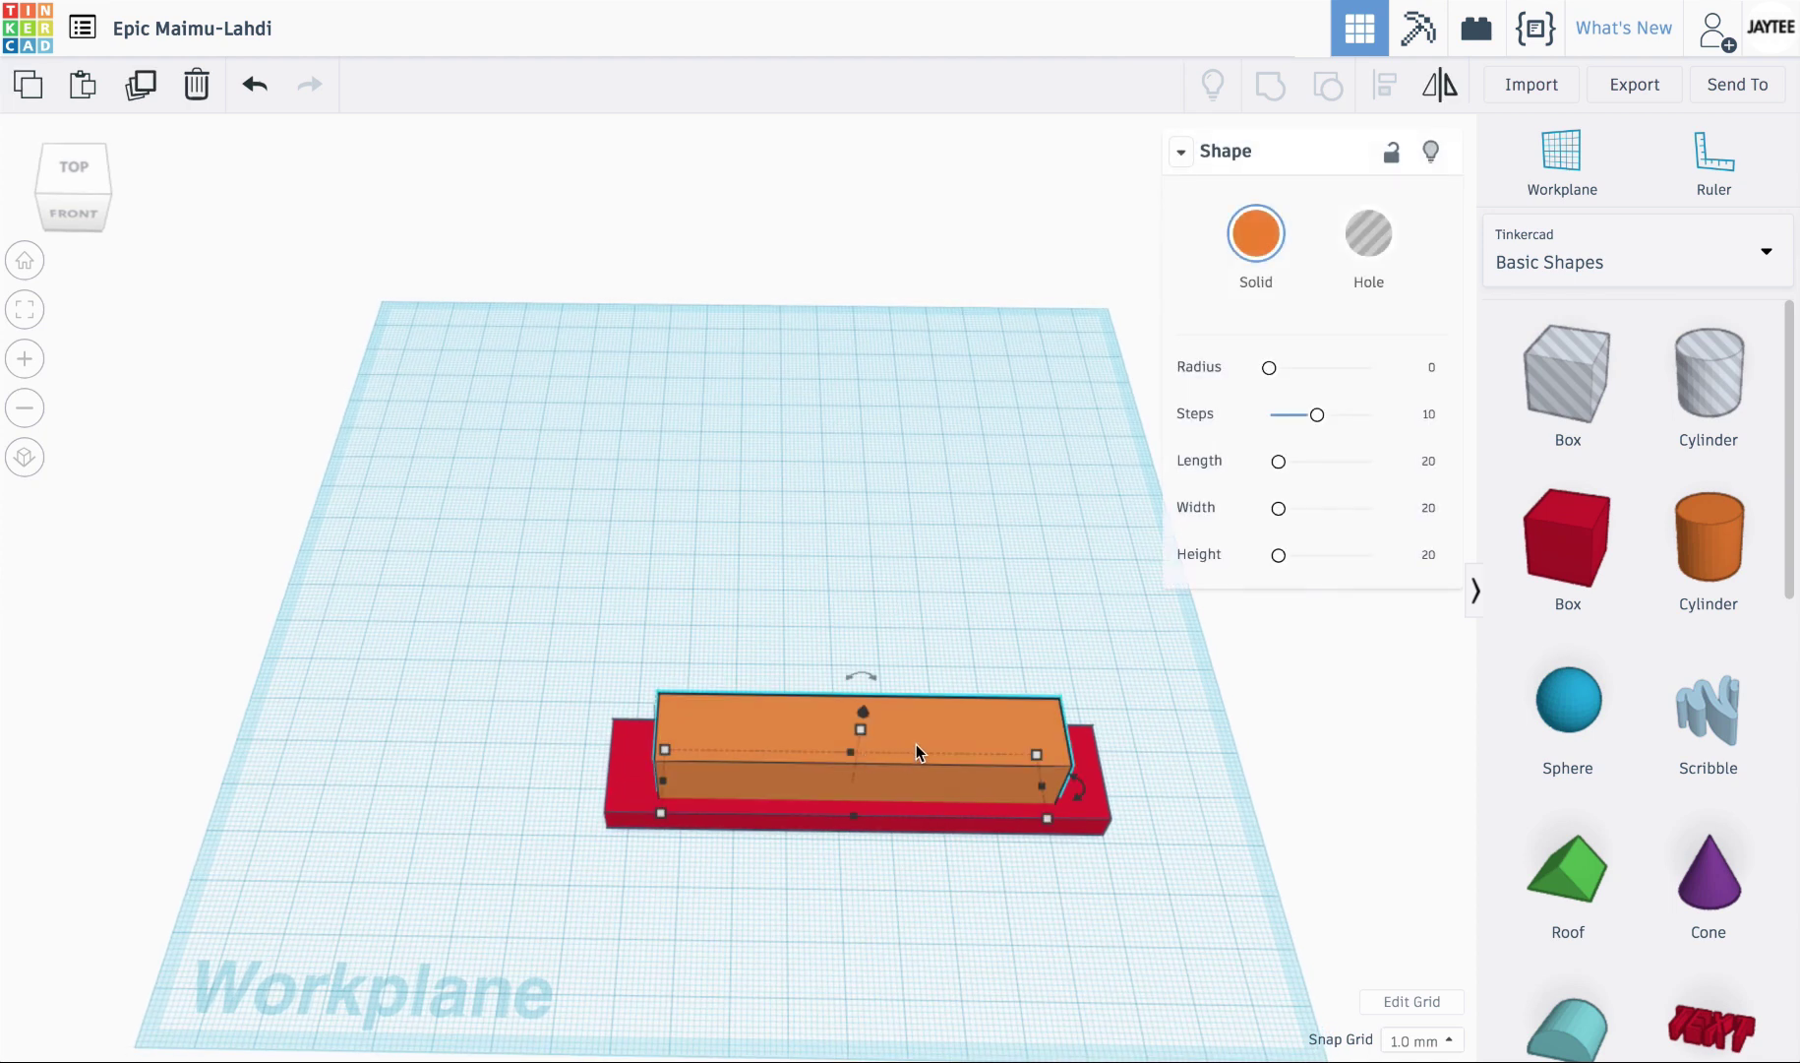
pyautogui.moveTo(662, 783); pyautogui.dragTo(164, 815)
pyautogui.click(475, 982)
pyautogui.moveTo(476, 982); pyautogui.dragTo(1013, 707, button='right')
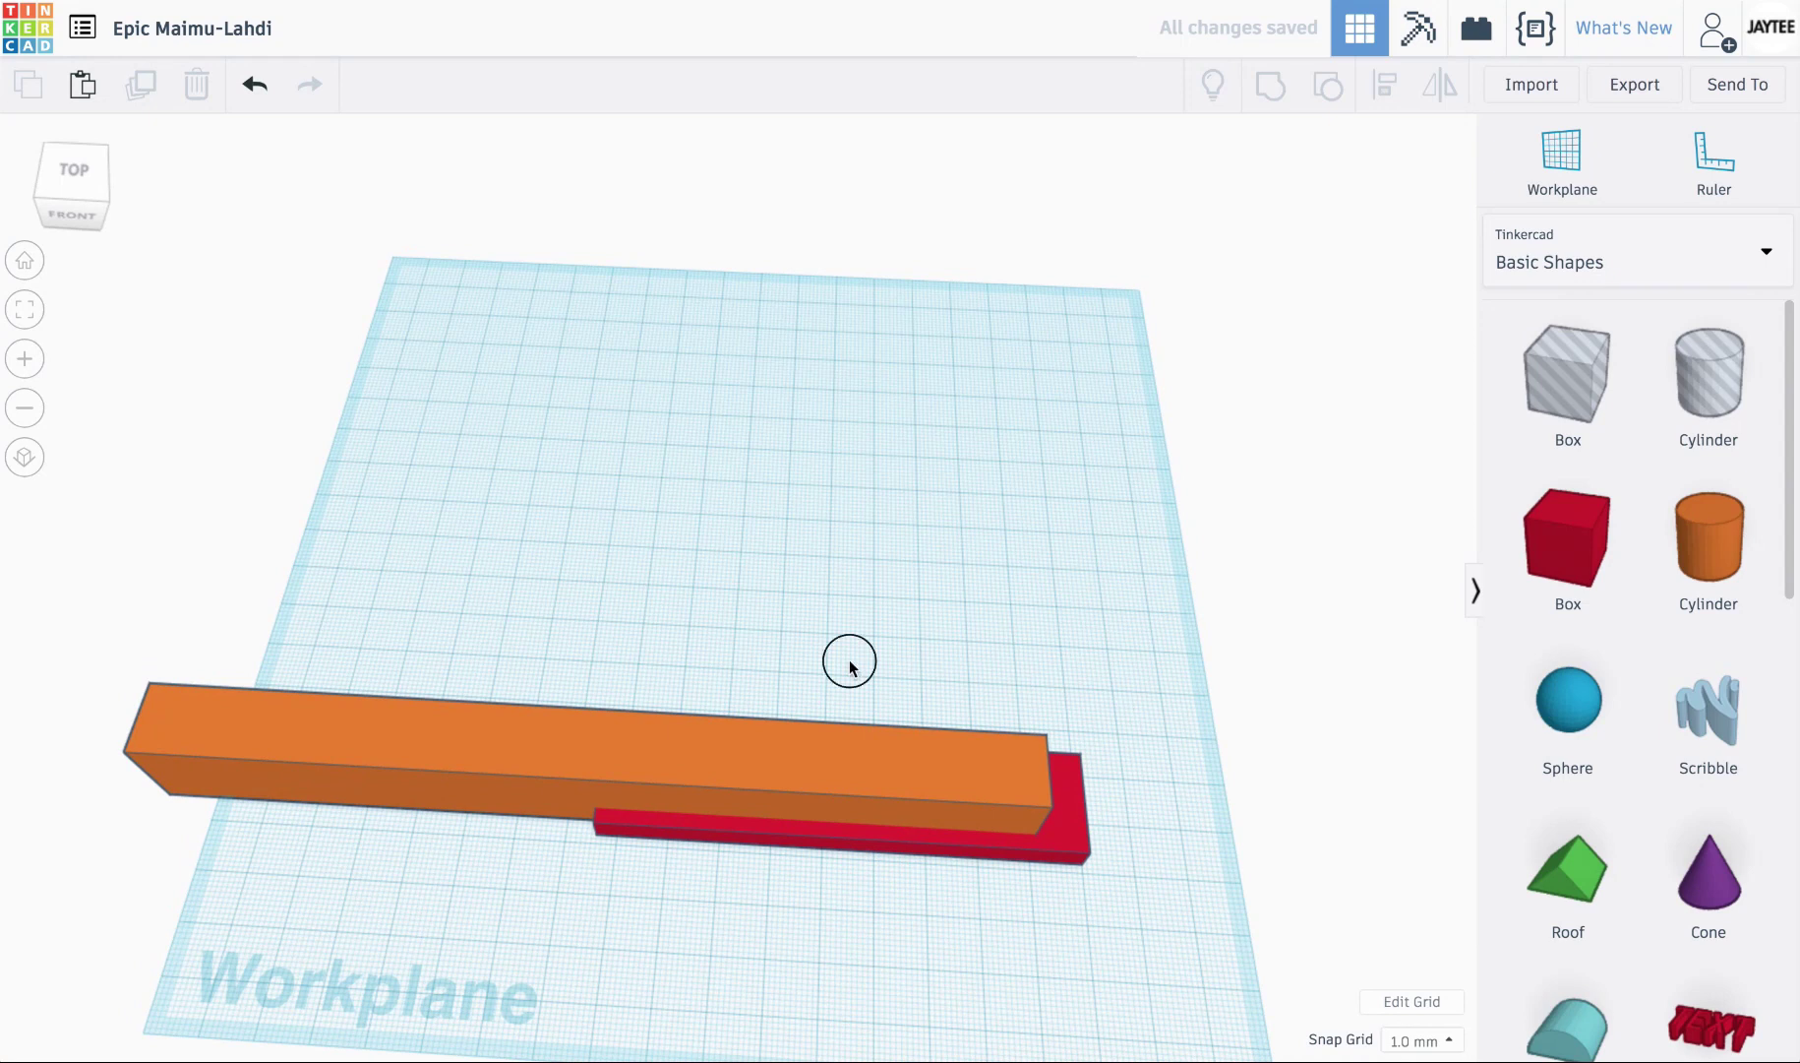
# Line up the orange box's right end with the red box using Align.
pyautogui.moveTo(846, 661); pyautogui.dragTo(1163, 953)
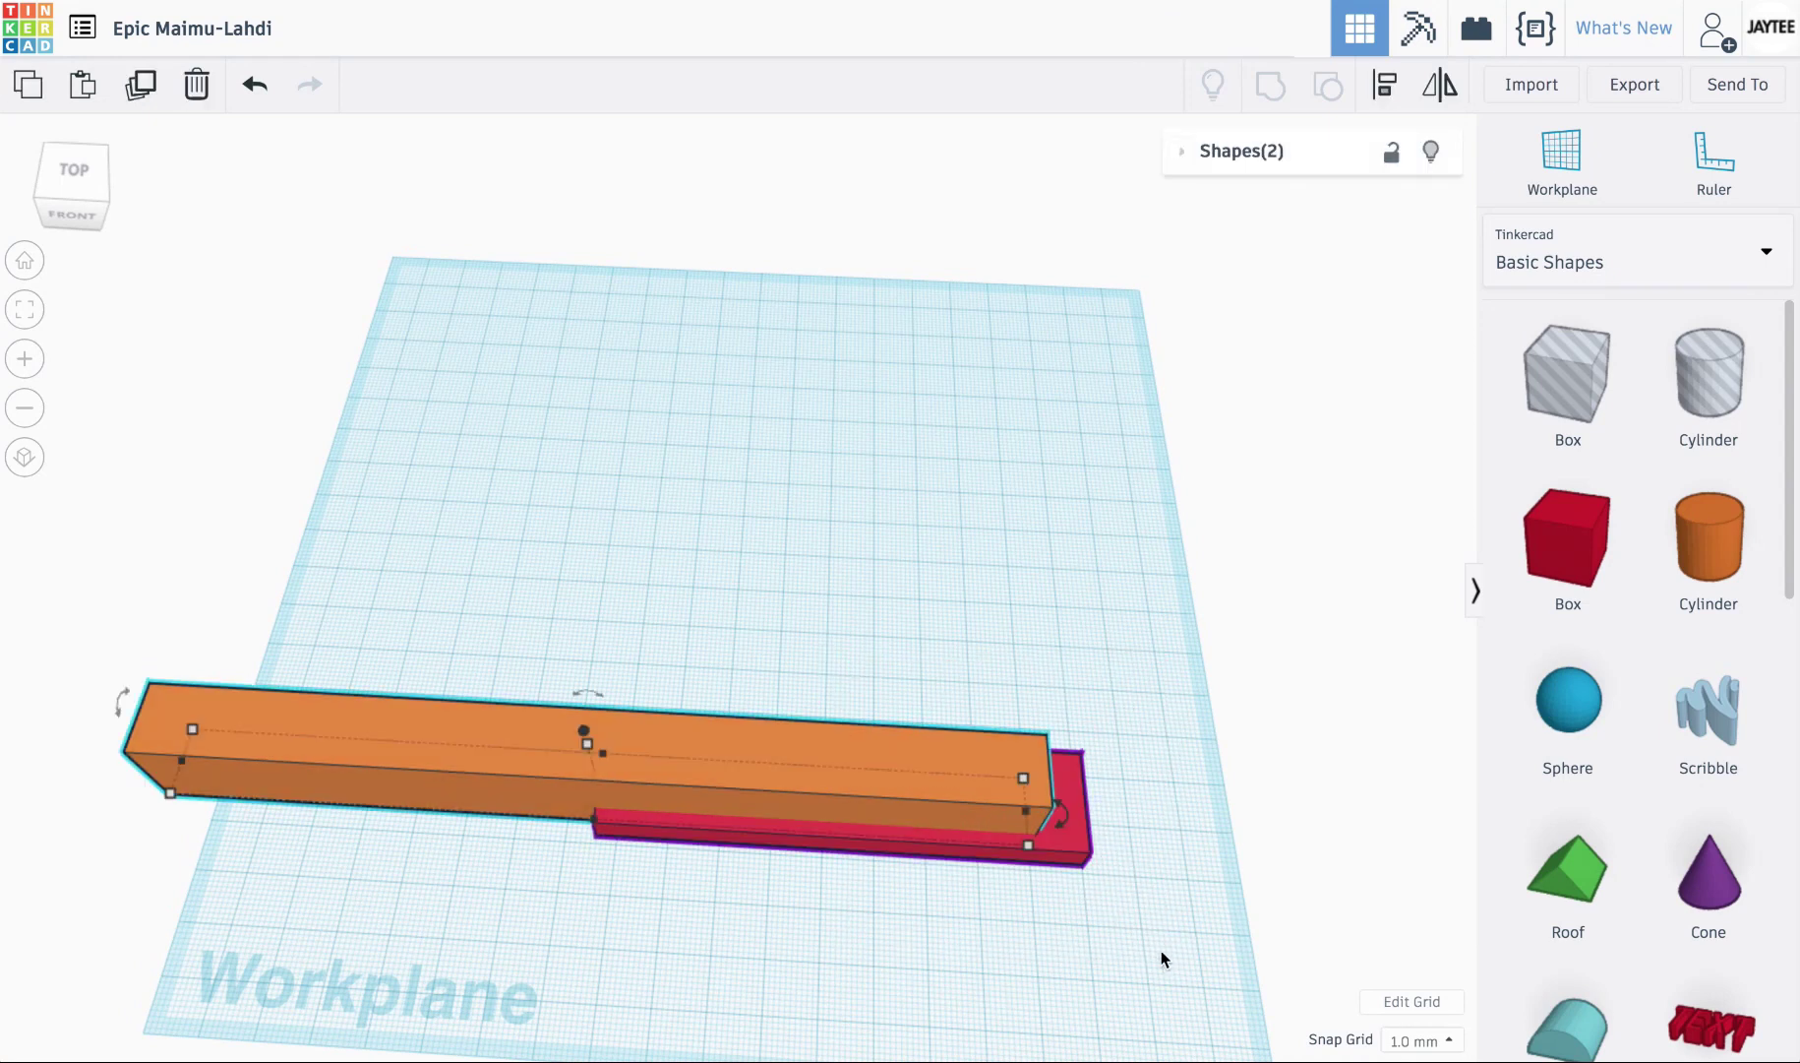
pyautogui.press('l')
pyautogui.click(1084, 893)
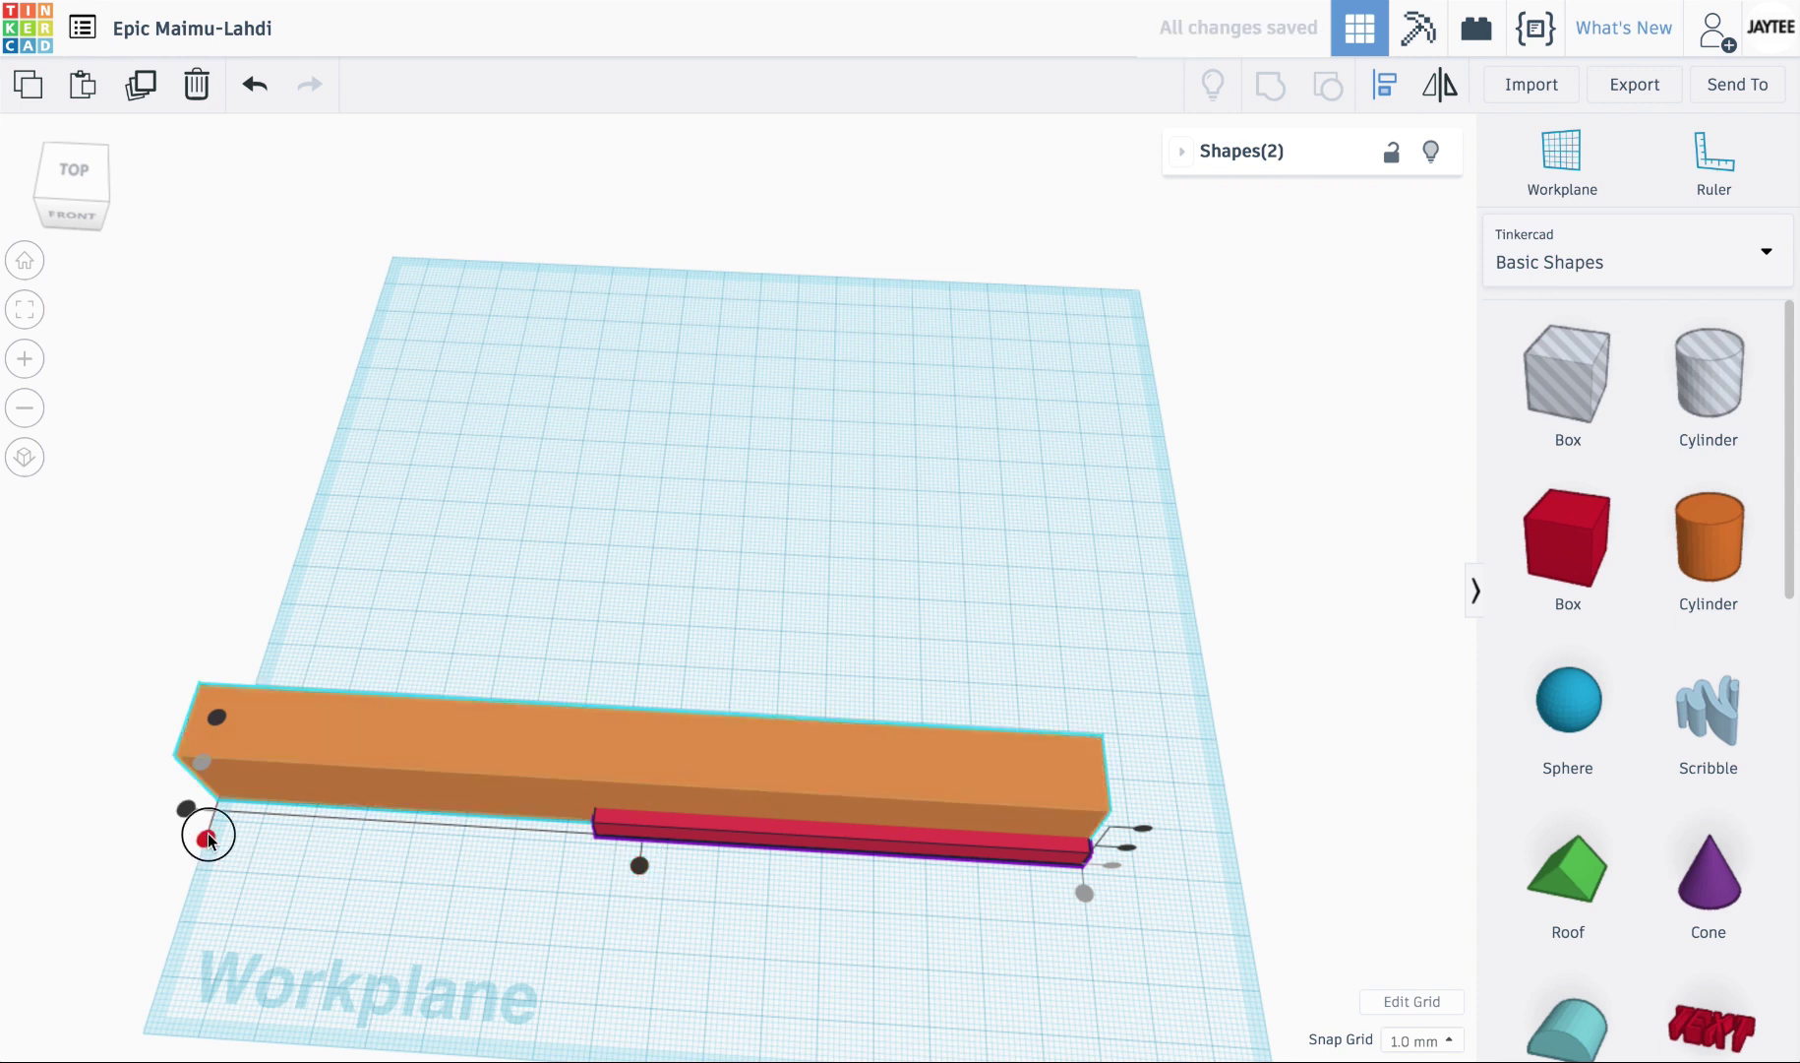
pyautogui.click(600, 943)
pyautogui.click(608, 941)
pyautogui.moveTo(630, 946); pyautogui.dragTo(715, 978, button='right')
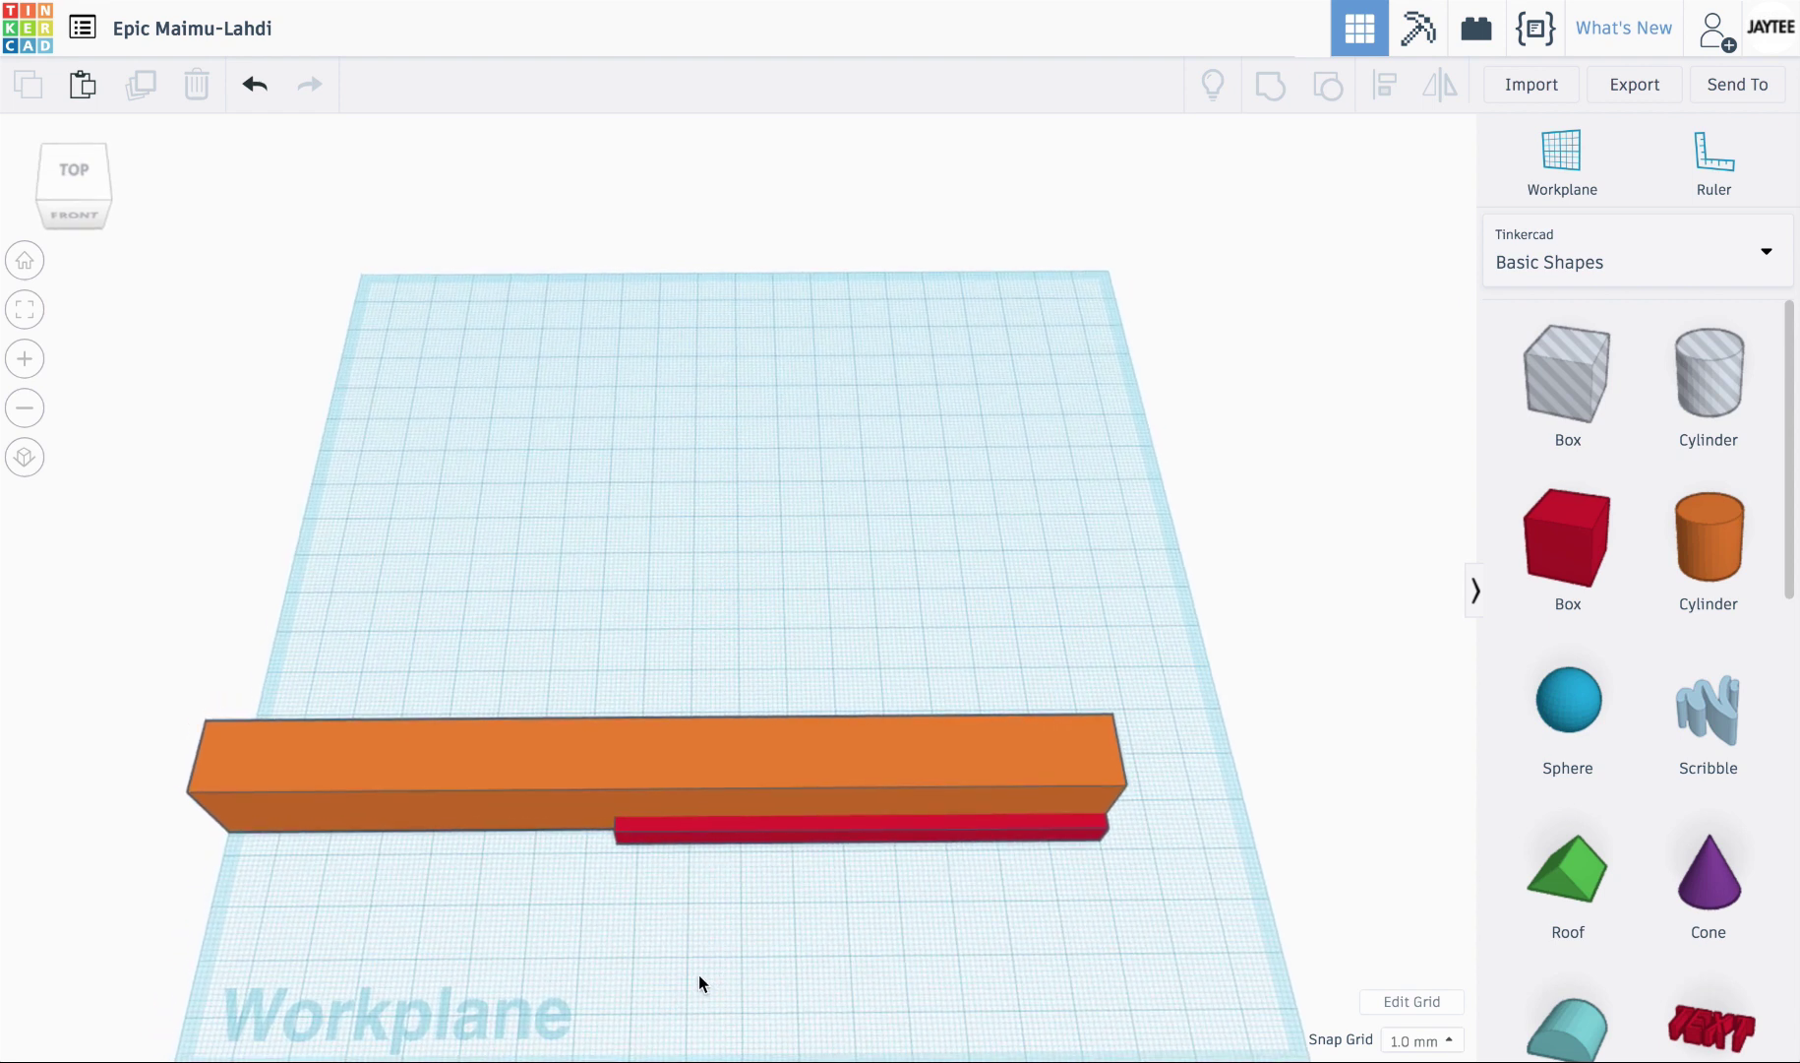
# Move the orange box aside and shorten it to 69 mm long.
pyautogui.click(709, 733)
pyautogui.moveTo(758, 770); pyautogui.dragTo(915, 759)
pyautogui.moveTo(1247, 815); pyautogui.dragTo(738, 820)
pyautogui.click(569, 596)
# Centre the orange box on the red box both lengthwise and front to back.
pyautogui.moveTo(547, 564); pyautogui.dragTo(820, 940)
pyautogui.press('l')
pyautogui.click(1106, 866)
pyautogui.click(861, 869)
pyautogui.click(588, 843)
pyautogui.click(590, 794)
pyautogui.click(809, 933)
pyautogui.click(933, 924)
pyautogui.moveTo(933, 925); pyautogui.dragTo(933, 1025, button='right')
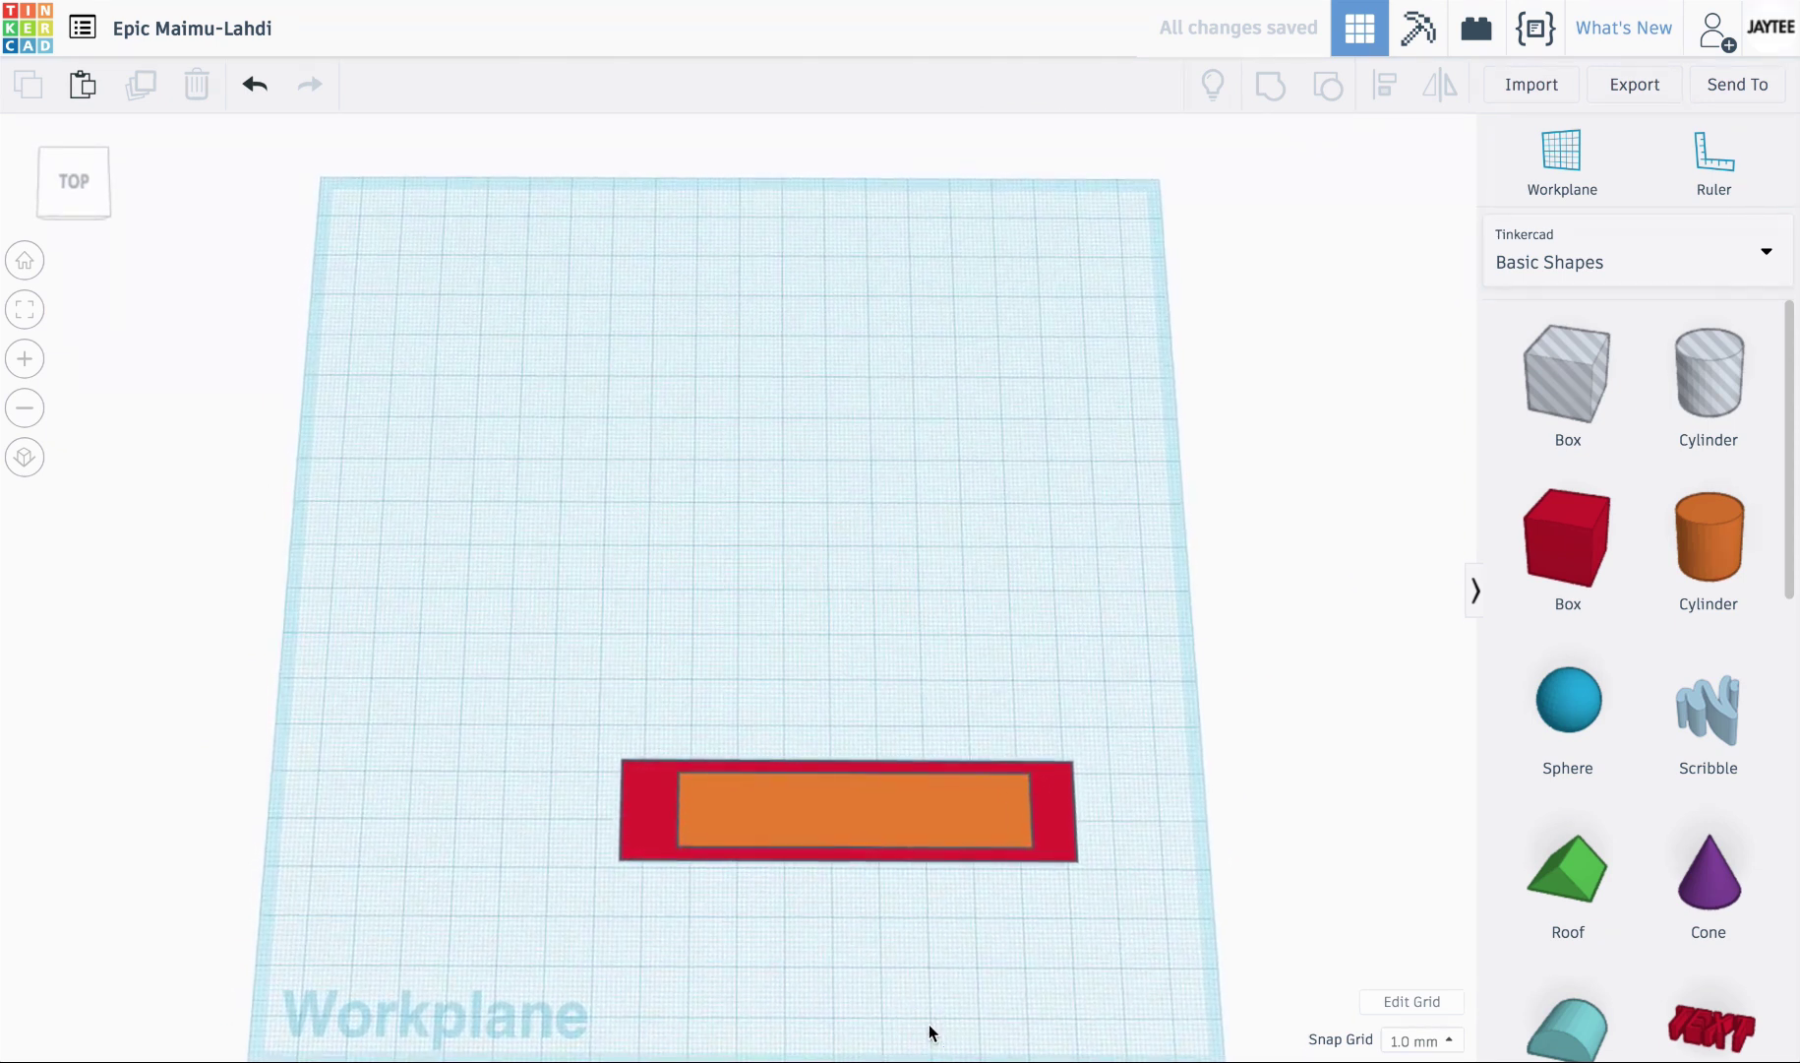